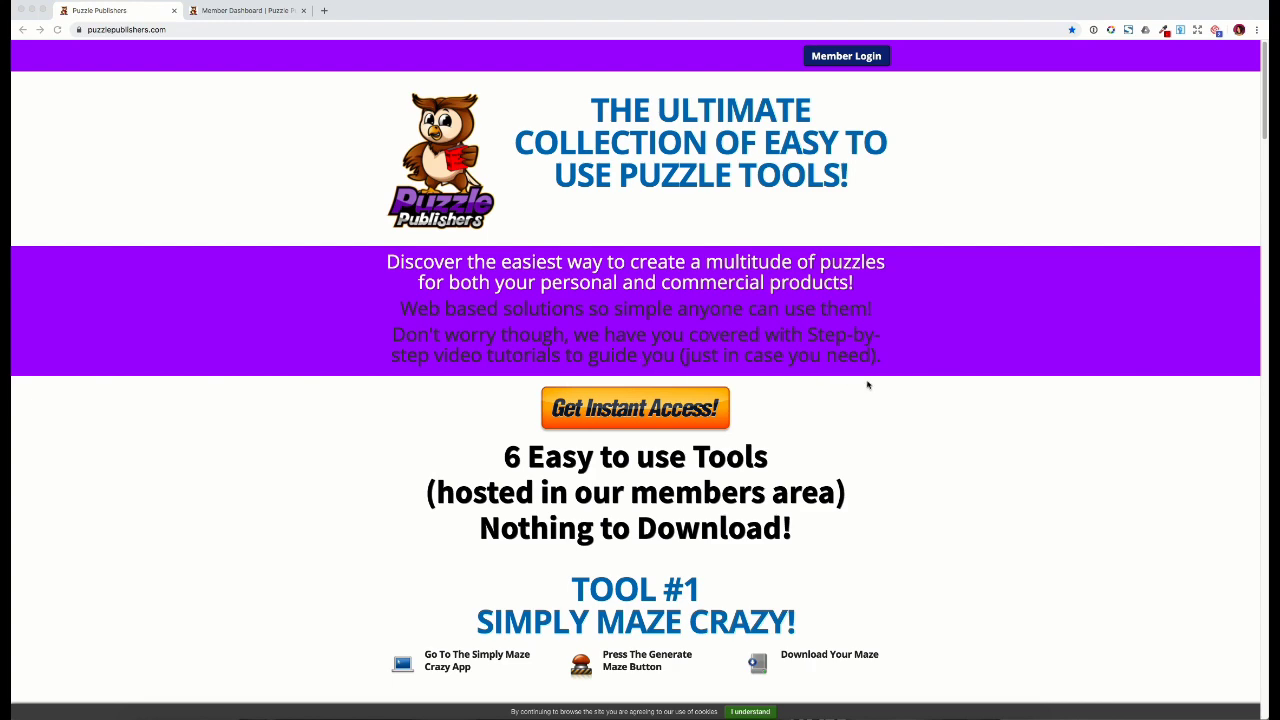
Look through the puzzle tools presented on the Puzzle Publishers home page, from Simply Maze Crazy to Dot to Dot Crazy
scroll(868, 385, down, 8)
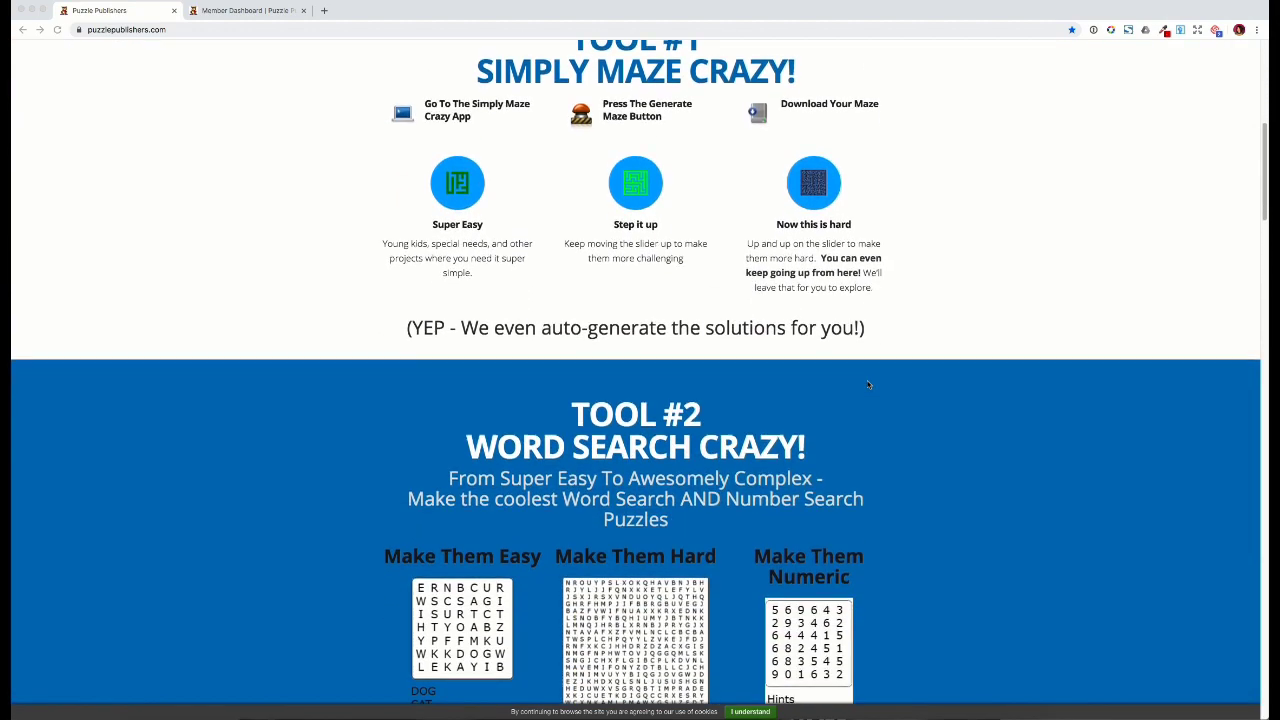
scroll(868, 385, down, 5)
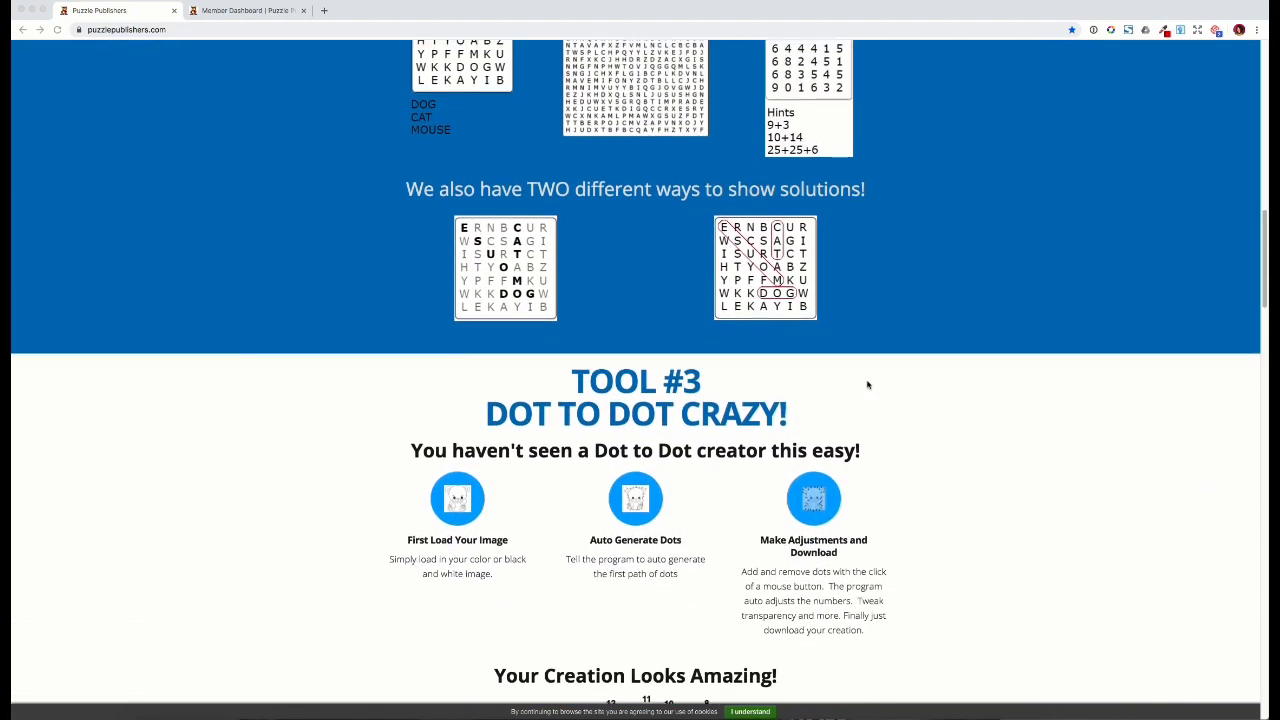
scroll(868, 385, down, 2)
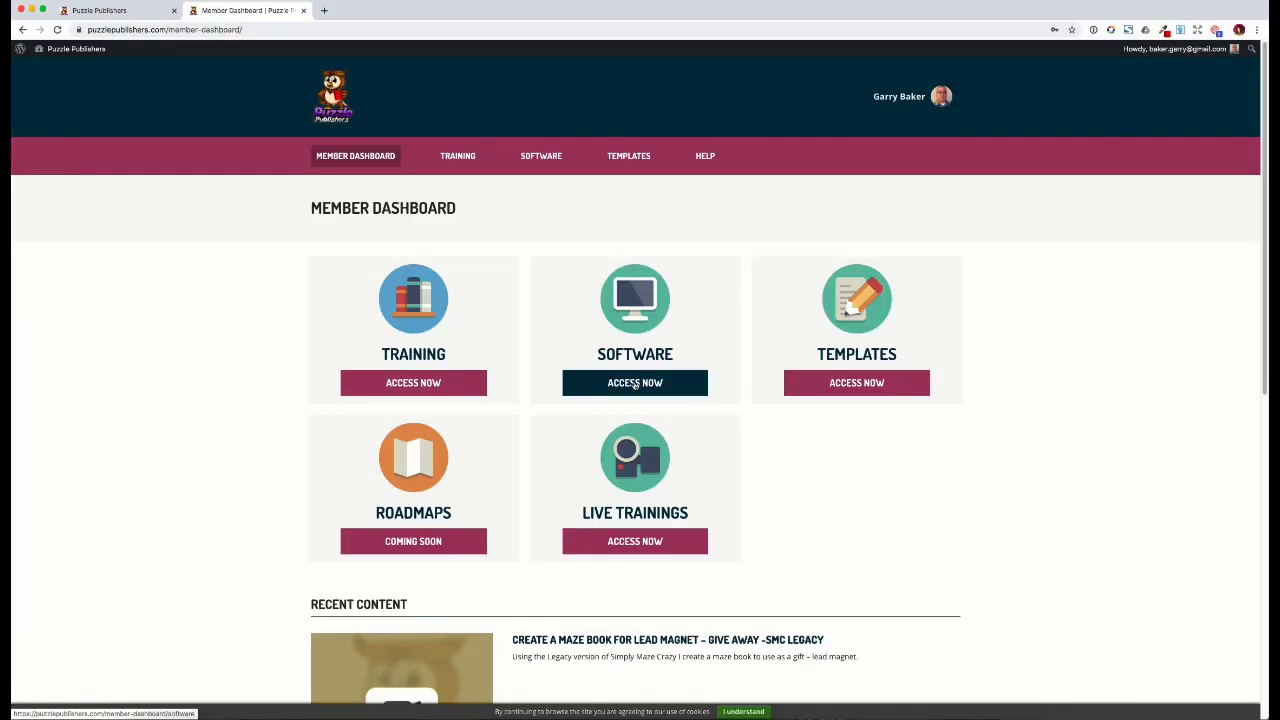
Open Dot to Dot Crazy from the member software area and load PIG.png as the outline image
click(634, 384)
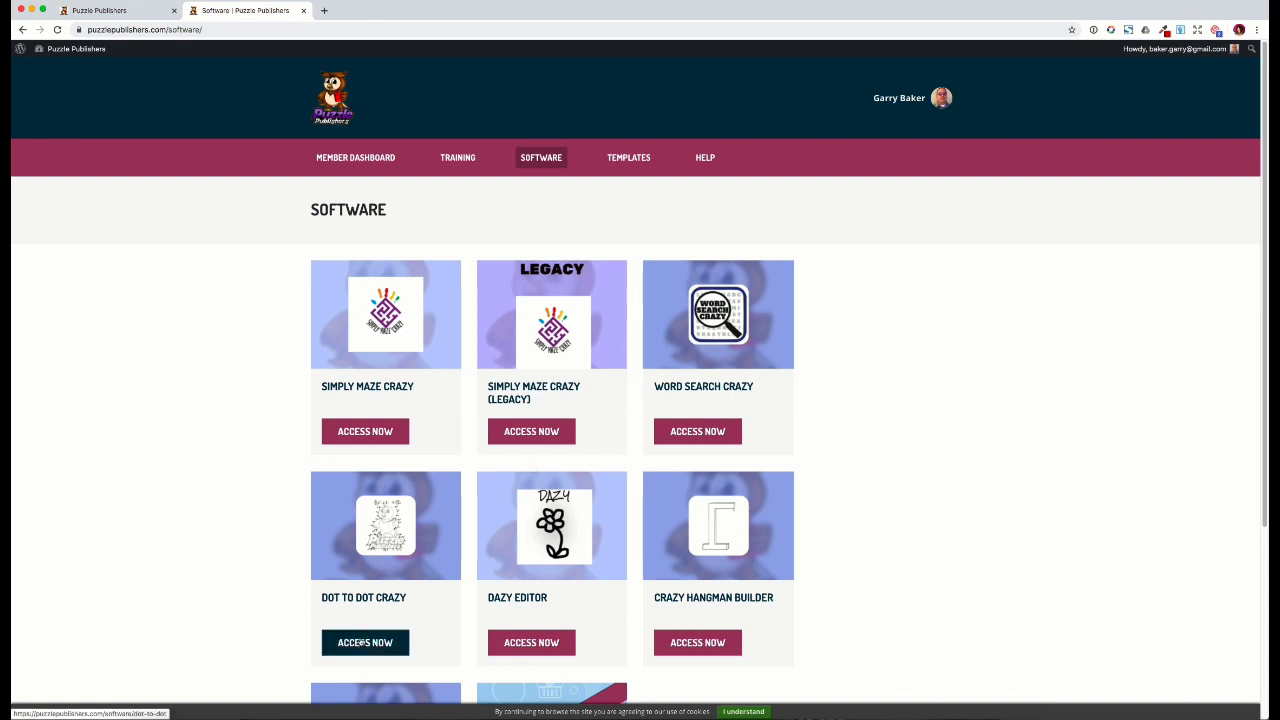
click(361, 643)
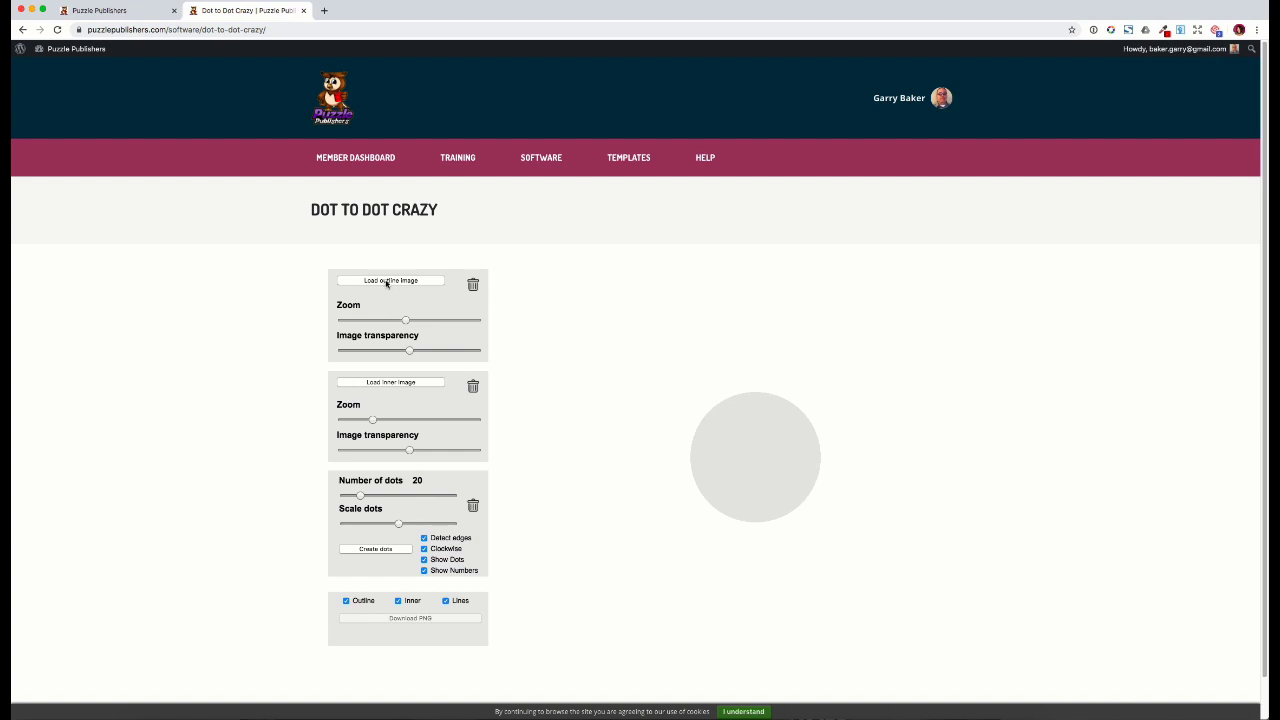
click(387, 281)
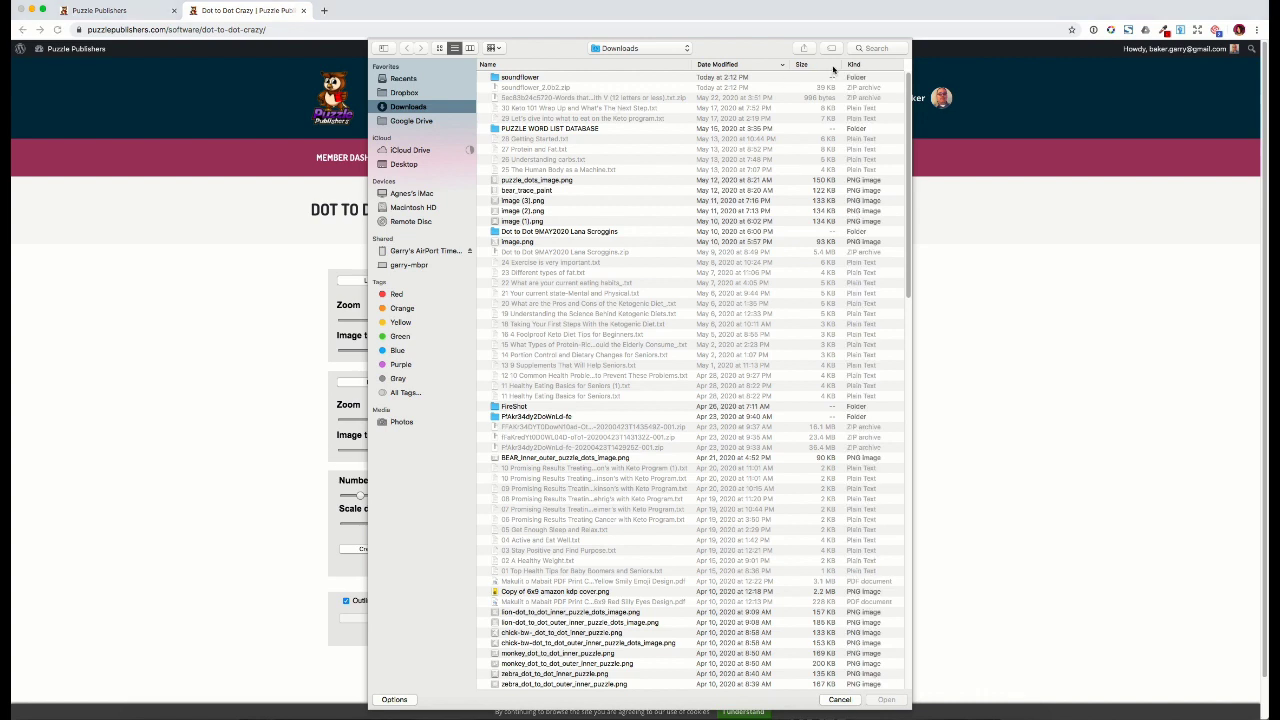
click(869, 48)
text(png)
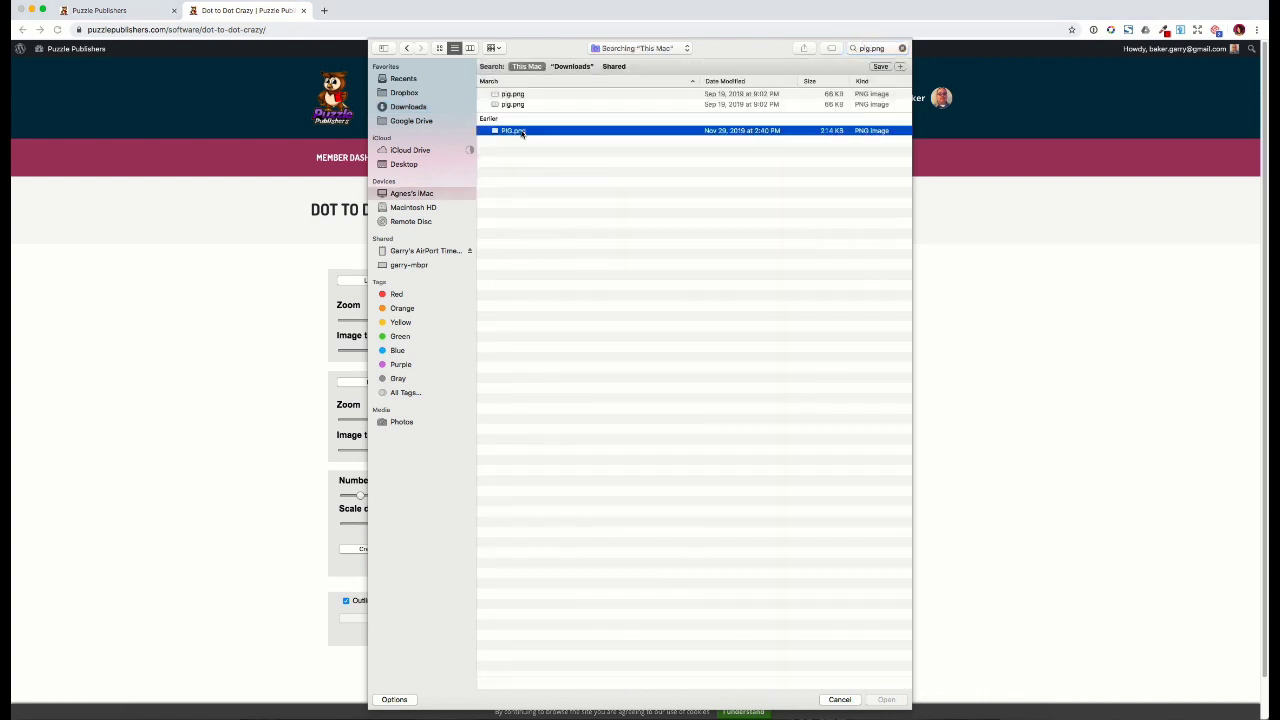
double_click(521, 131)
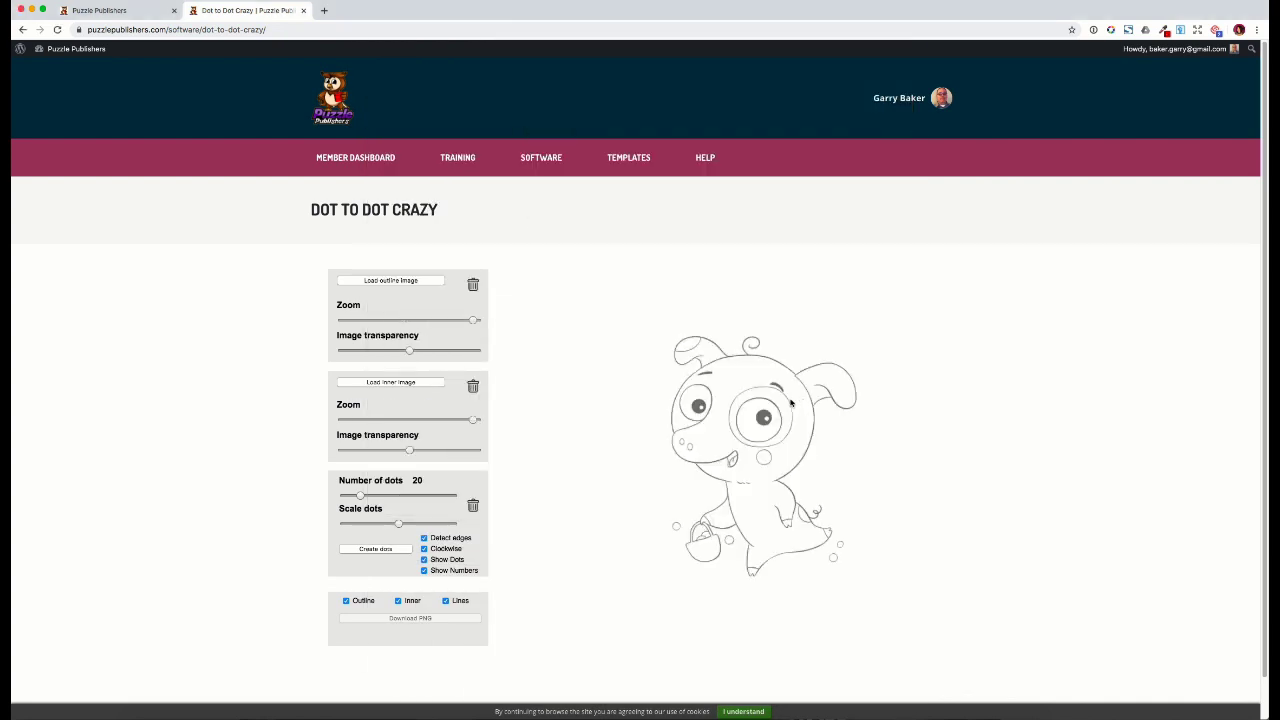
Make the pig outline image fully opaque and generate 45 dots around it
drag(409, 352, 491, 358)
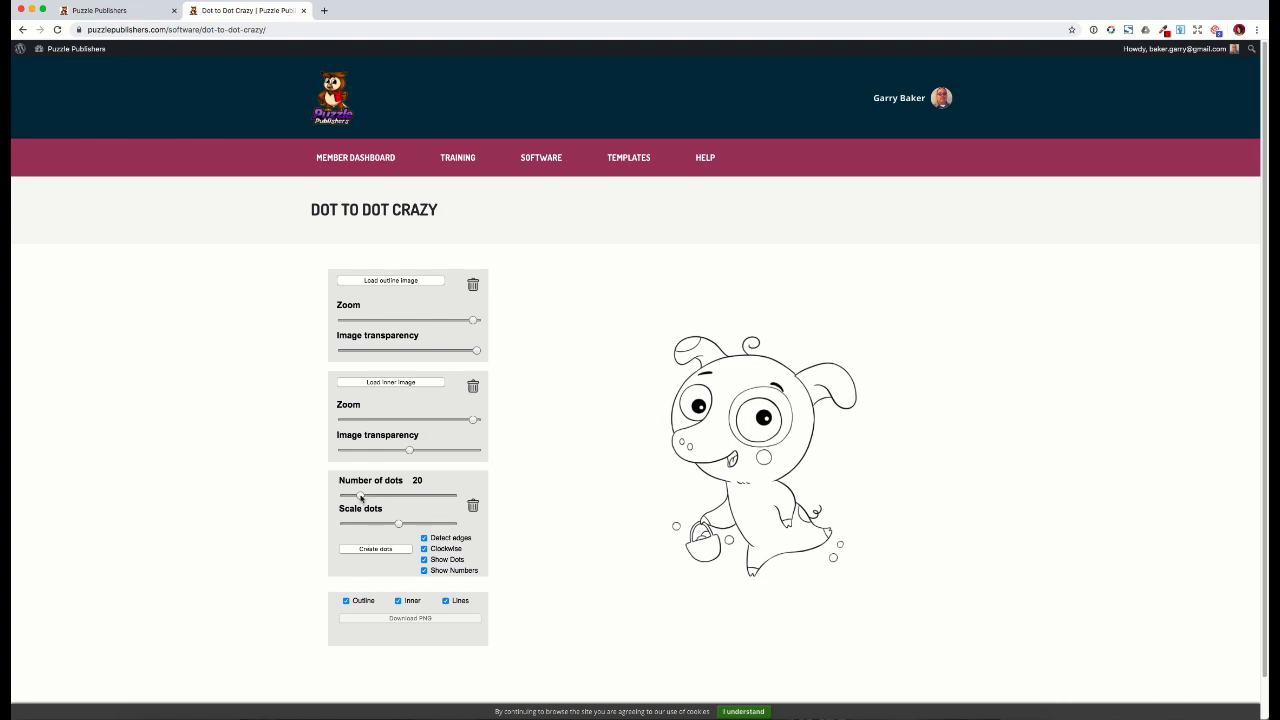
drag(361, 497, 391, 499)
click(379, 550)
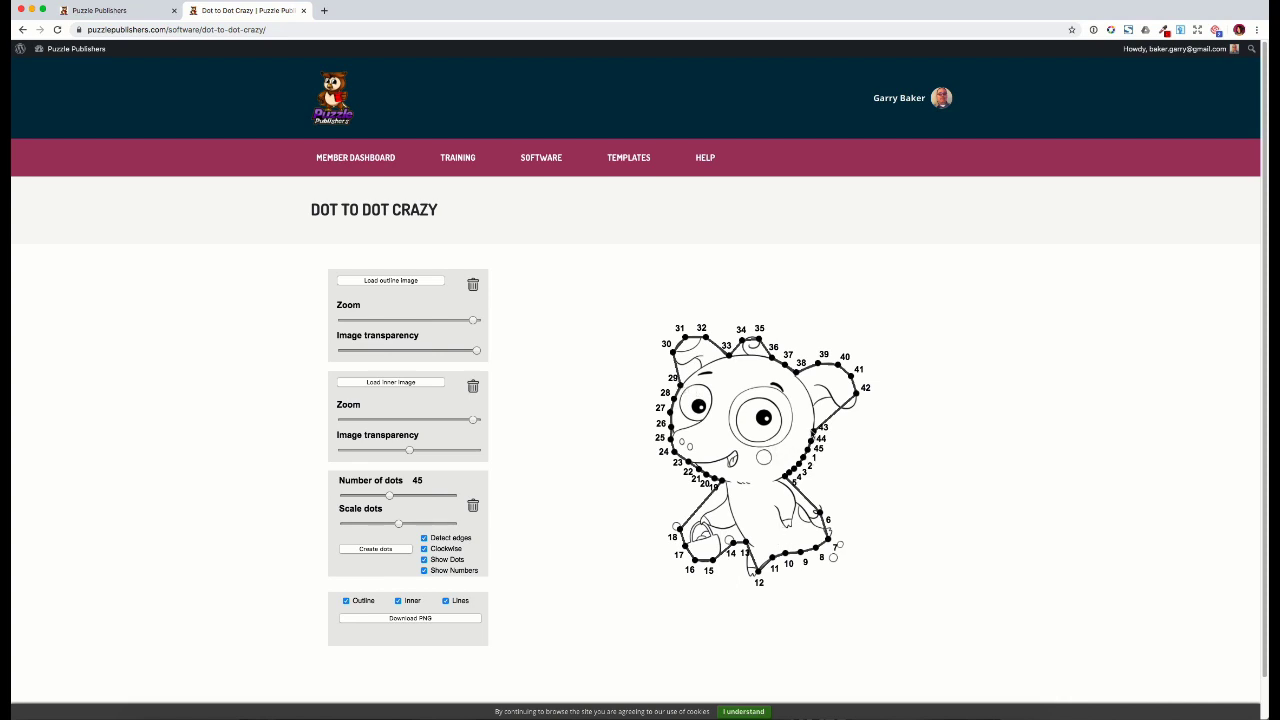
Reposition the dots around the pig's right-hand ear so they follow its edge and meet the head on both sides
drag(813, 429, 850, 380)
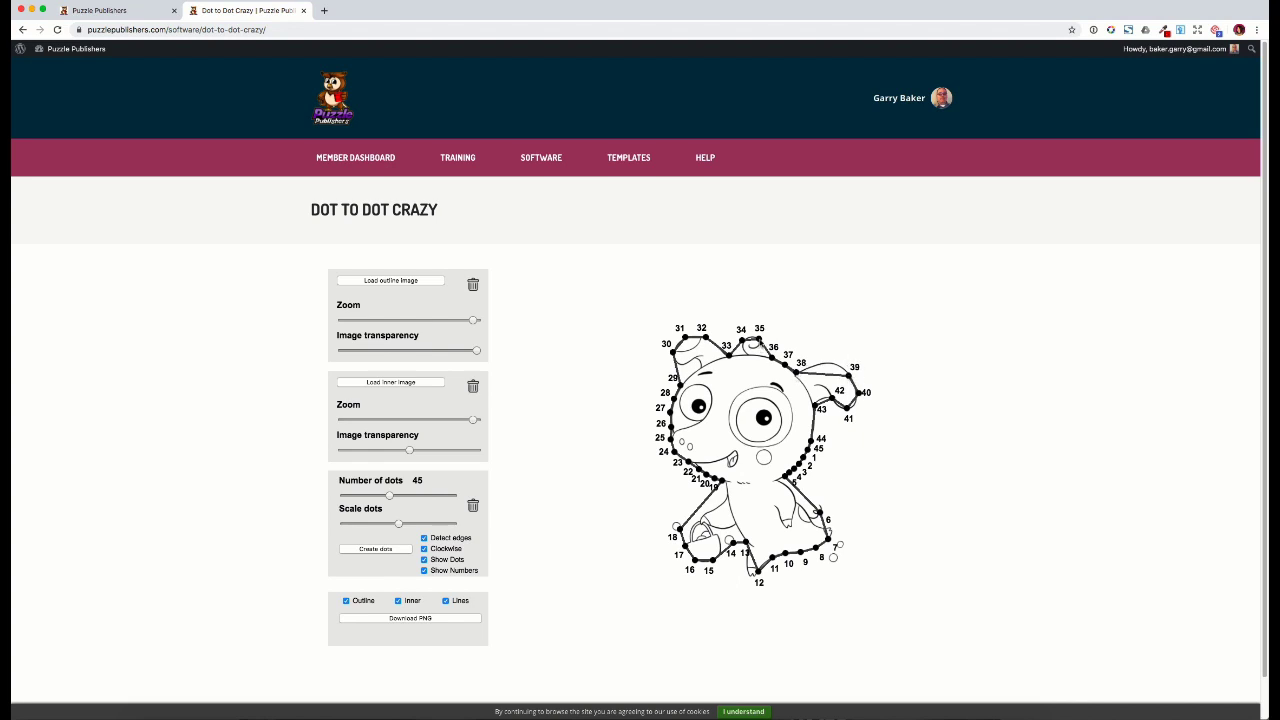
drag(758, 338, 848, 410)
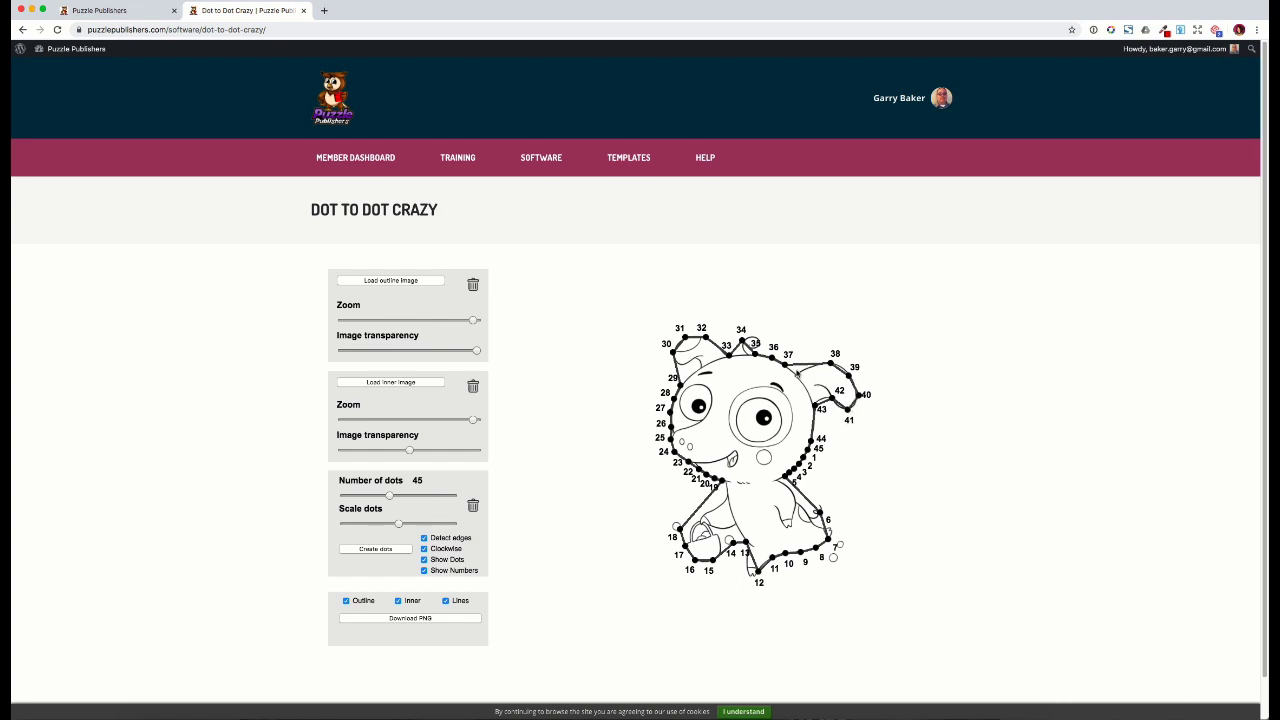
drag(786, 364, 796, 373)
Take the dots off the hair curl, removing the surplus one and placing the other on the top of the head
drag(741, 341, 740, 356)
click(740, 355)
click(730, 357)
click(743, 357)
mouse_move(755, 356)
mouse_down()
mouse_move(744, 356)
mouse_move(751, 367)
mouse_up()
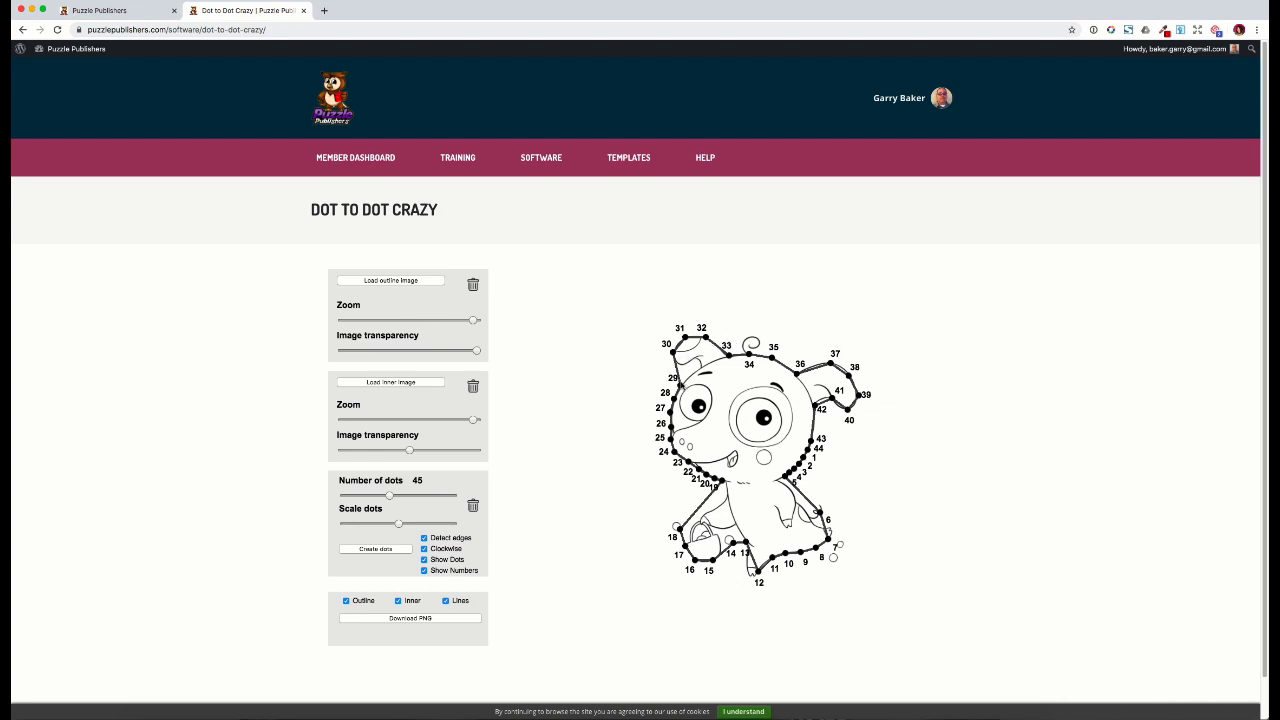
Move dots from the face to trace the underside of the left-hand ear and its join with the forehead
drag(674, 378, 702, 353)
drag(673, 409, 716, 370)
drag(674, 425, 687, 383)
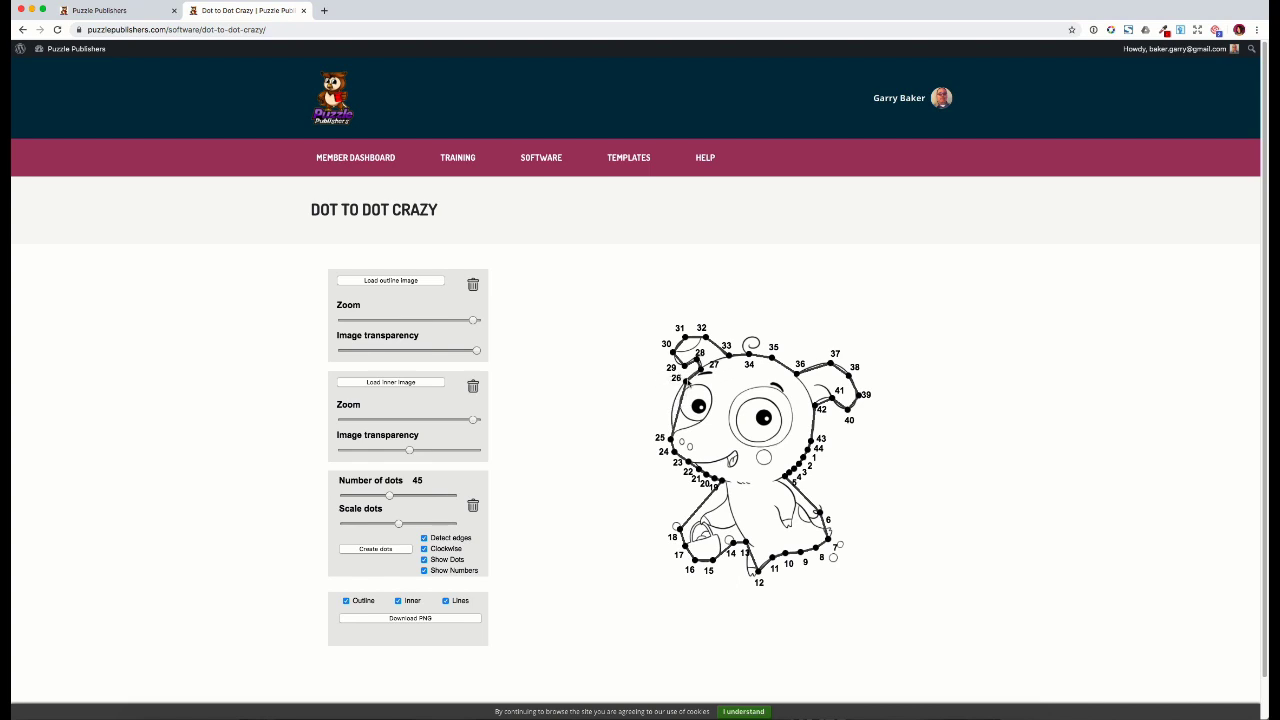
Redistribute the dots along the pig's forehead, snout and mouth so they follow the face outline
drag(671, 438, 671, 403)
drag(674, 452, 672, 417)
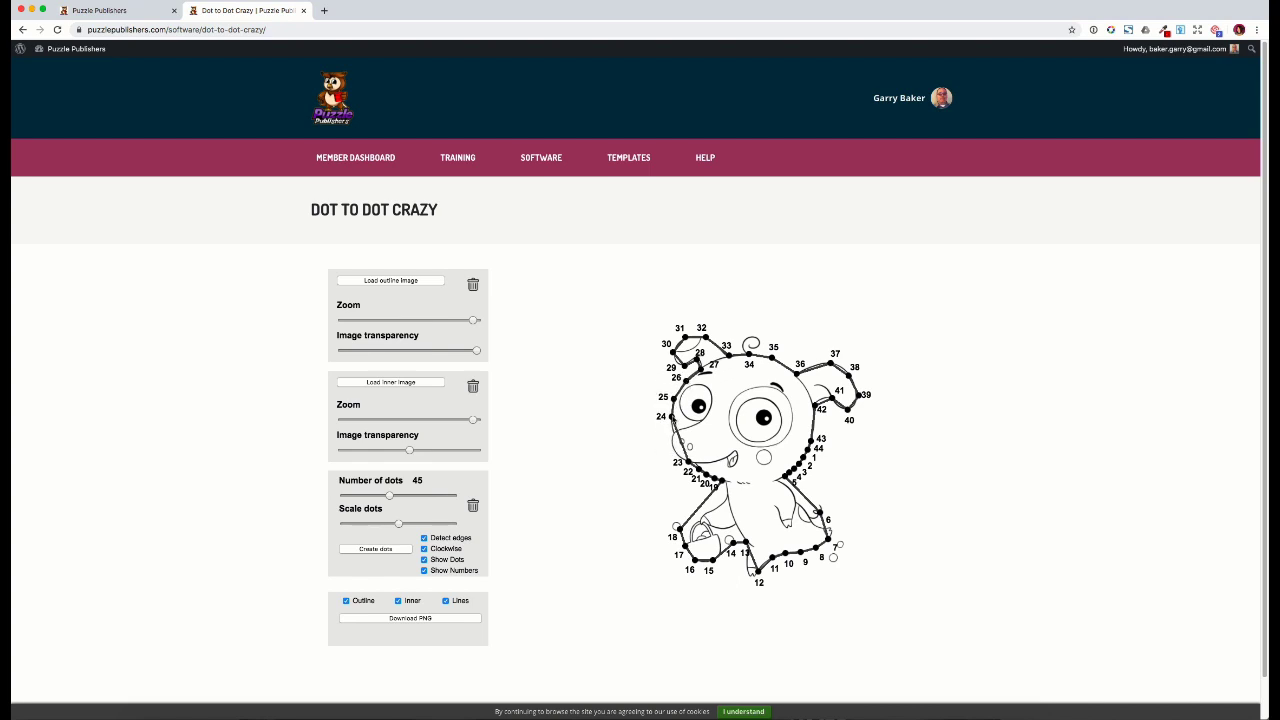
drag(686, 462, 673, 432)
mouse_move(697, 469)
mouse_down()
mouse_move(673, 448)
mouse_move(695, 471)
mouse_move(685, 464)
mouse_move(710, 466)
mouse_up()
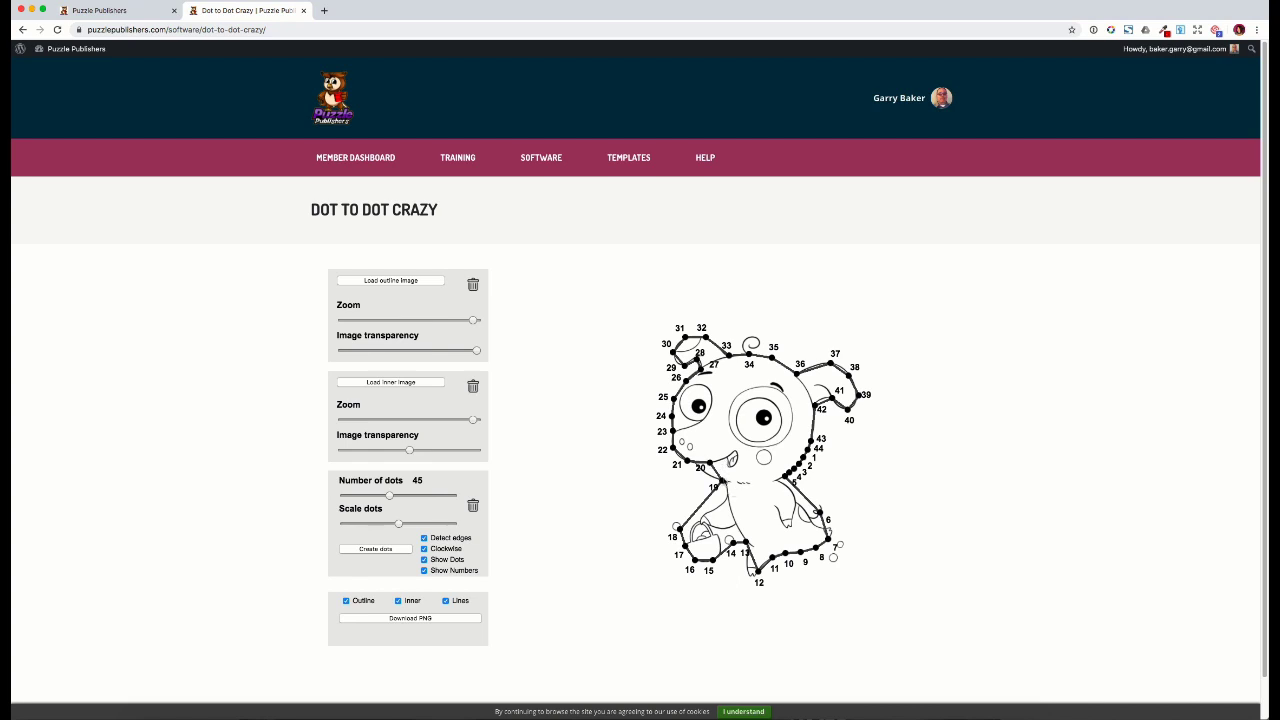
drag(721, 481, 731, 456)
drag(680, 527, 731, 469)
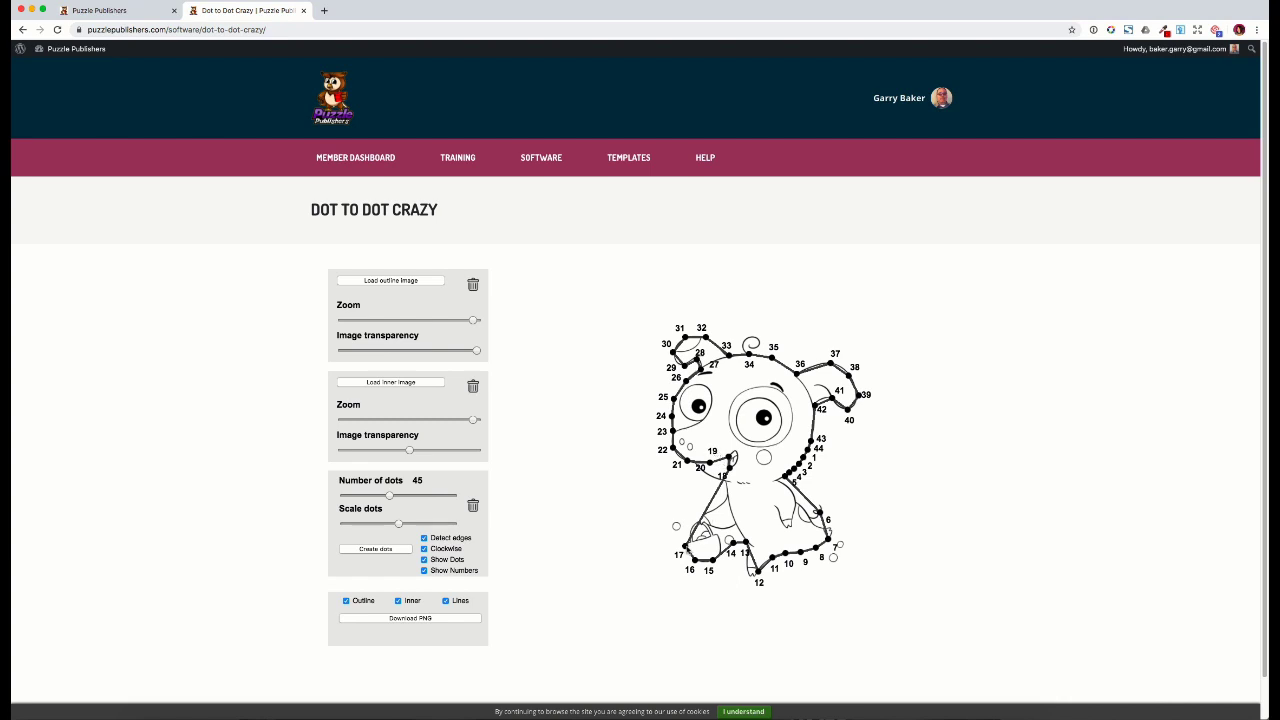
Reposition the dots along the pig's chest, basket arm, belly and foot so the path leaves out the basket
drag(686, 546, 727, 495)
drag(694, 561, 717, 529)
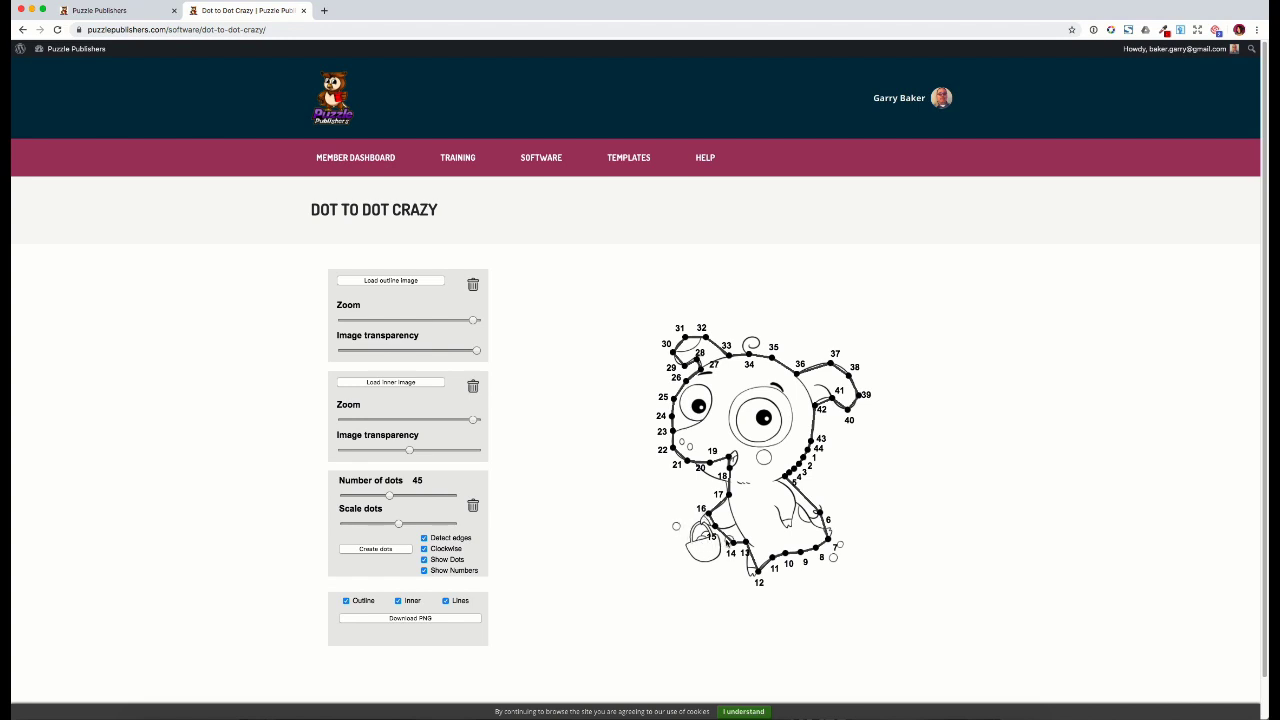
drag(732, 542, 736, 527)
drag(757, 576, 781, 554)
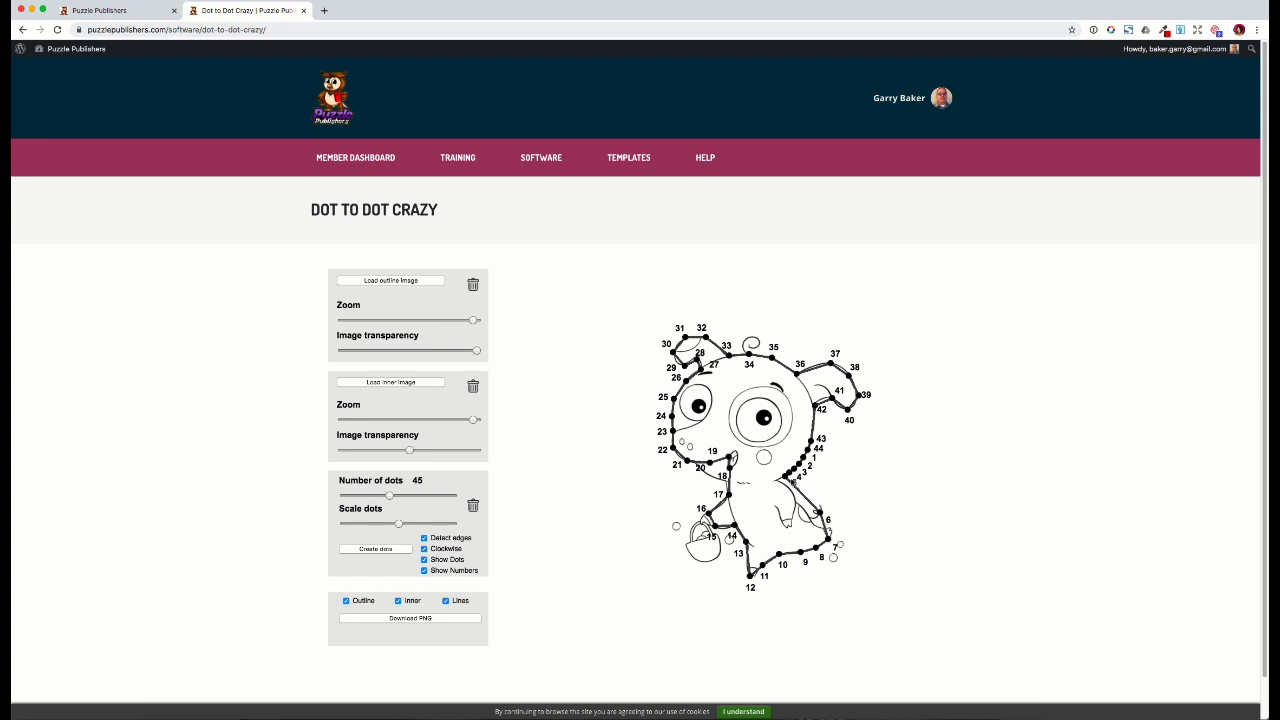
Move the crowded dots under the head onto the back, tail area and raised foot, leaving one on the cheek
drag(794, 479, 829, 527)
drag(797, 478, 805, 522)
mouse_move(796, 469)
mouse_down()
mouse_move(797, 497)
mouse_move(787, 486)
mouse_move(798, 468)
mouse_move(780, 480)
mouse_move(800, 463)
mouse_up()
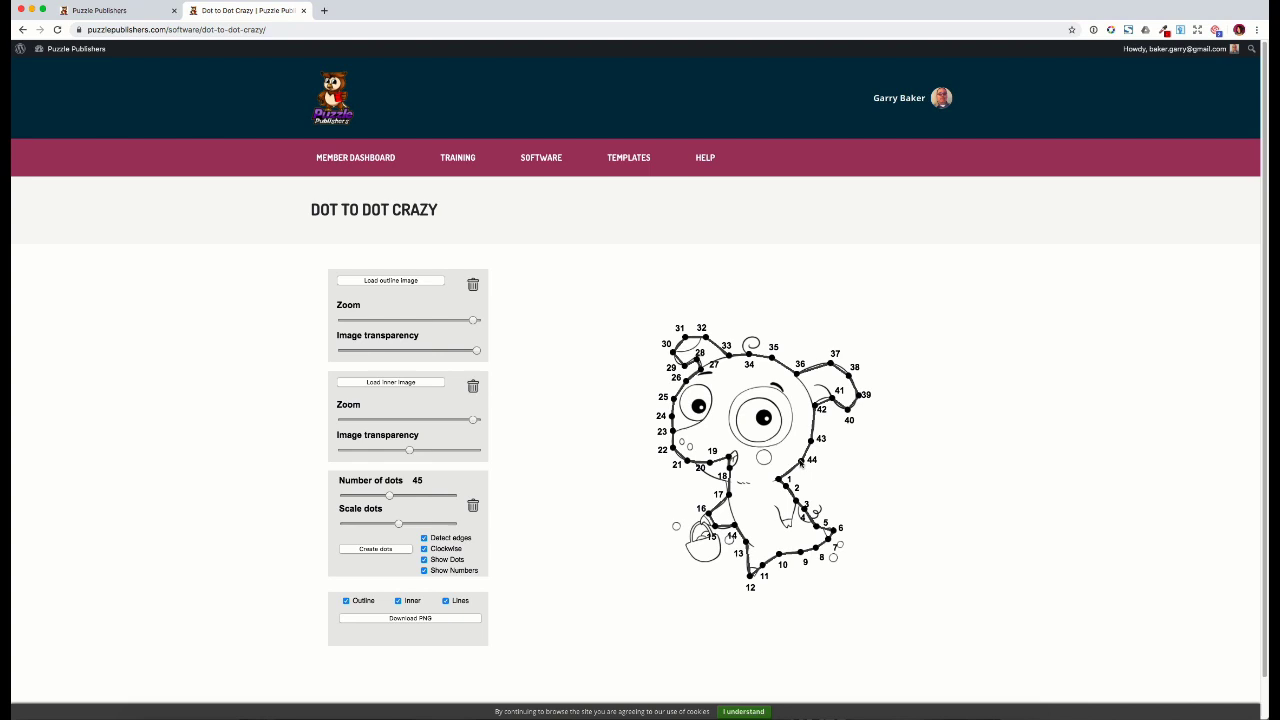
Hide the connecting lines, keep the outline image fully opaque and download the puzzle as a PNG
click(446, 601)
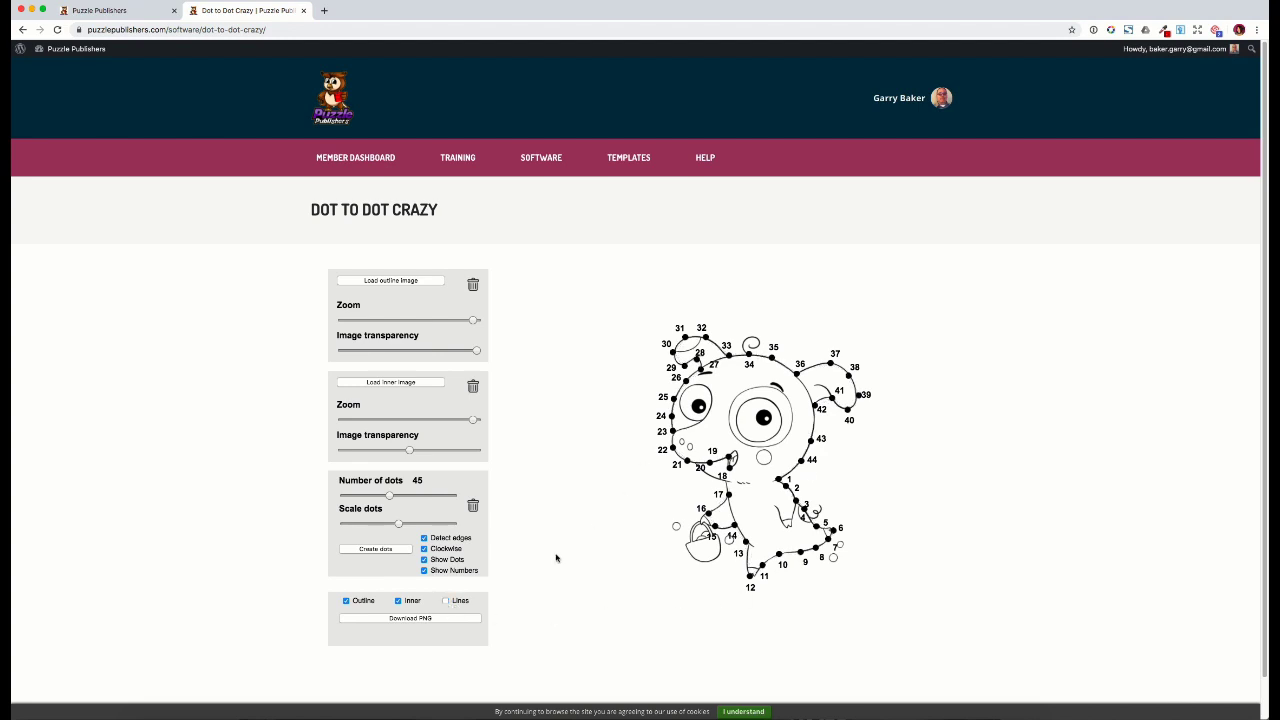
mouse_move(476, 351)
mouse_down()
mouse_move(363, 350)
mouse_move(484, 352)
mouse_up()
click(406, 618)
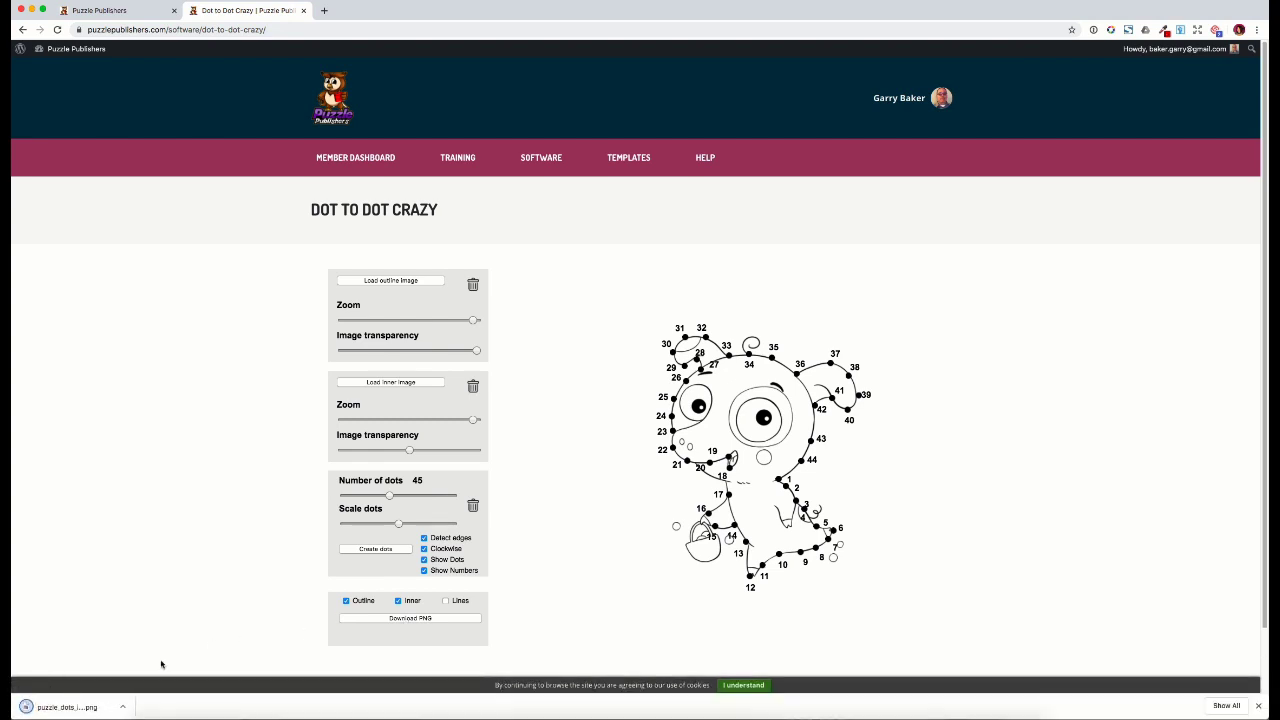
Open the downloaded puzzle PNG to check how it looks, and close the preview
click(122, 707)
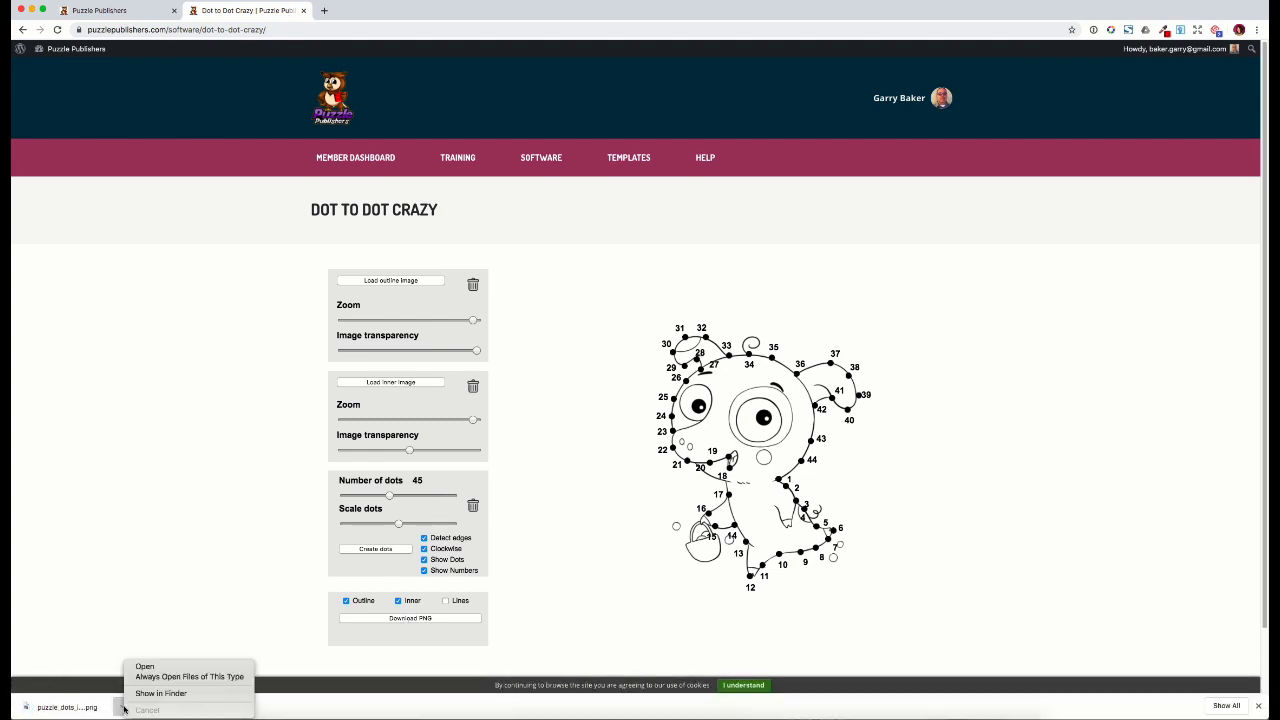
click(145, 667)
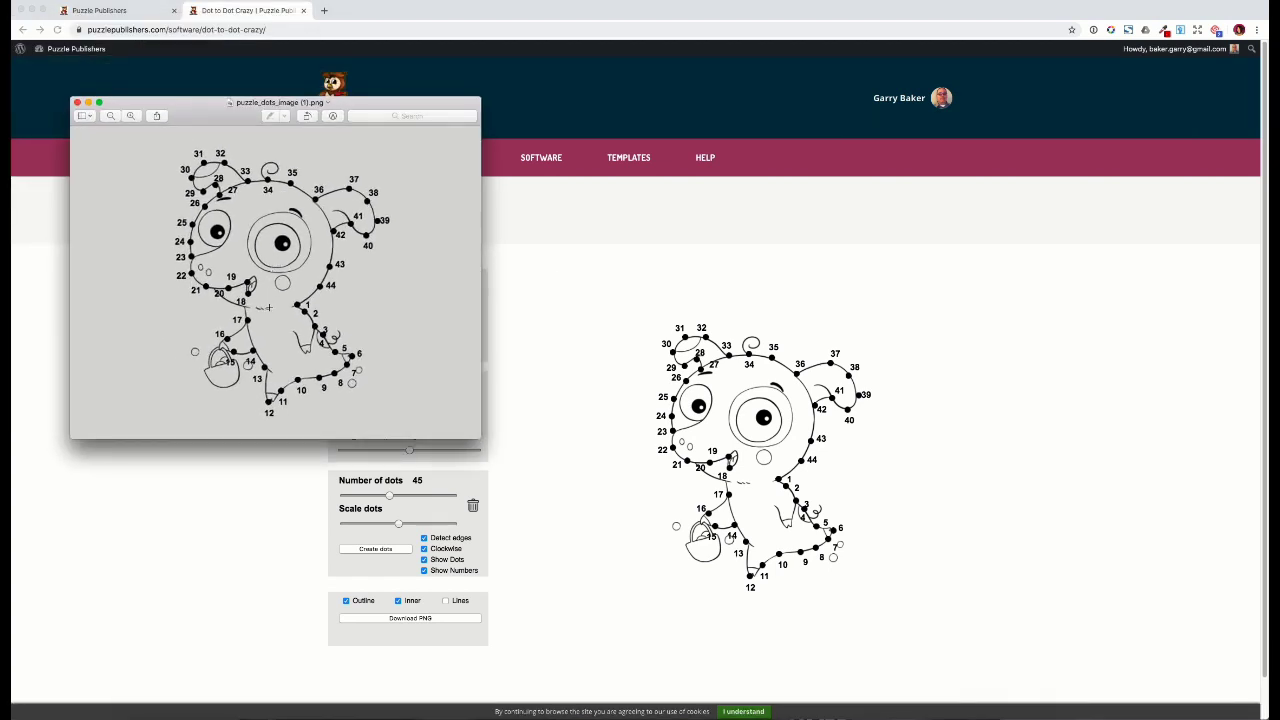
click(77, 104)
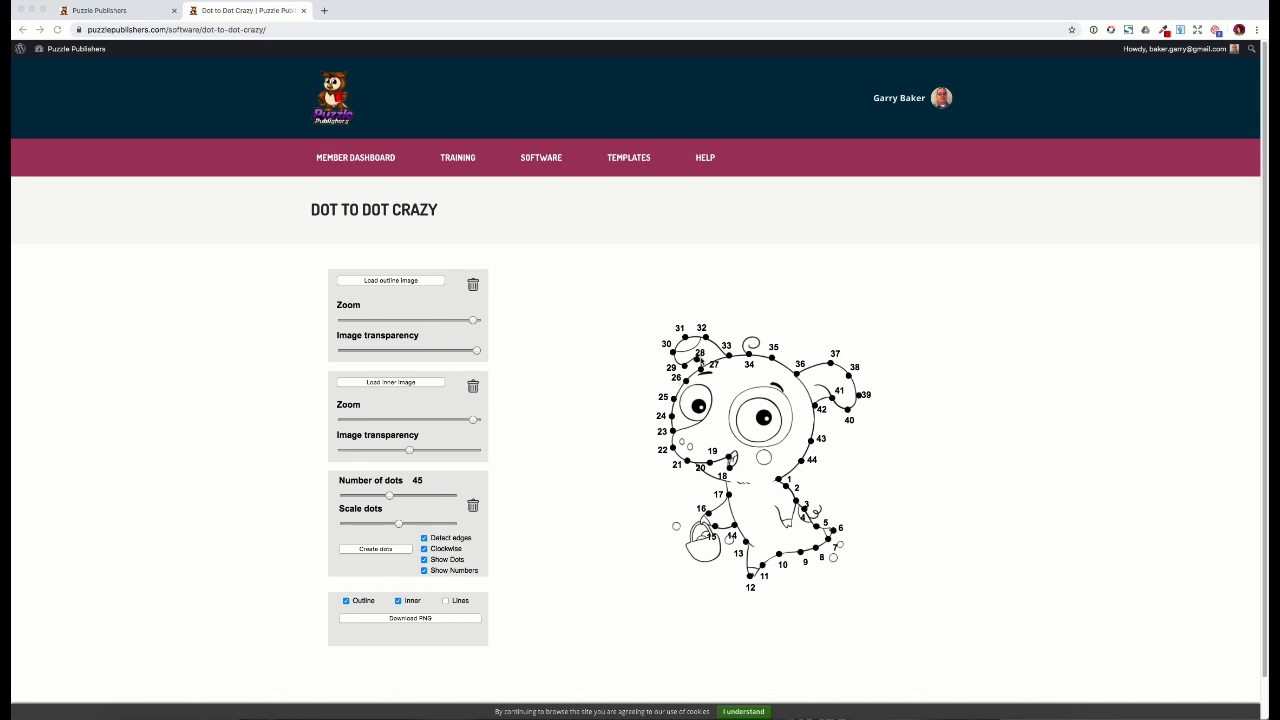
Open DAZY Editor from the member software area in a new tab and load PIG.png
click(541, 157)
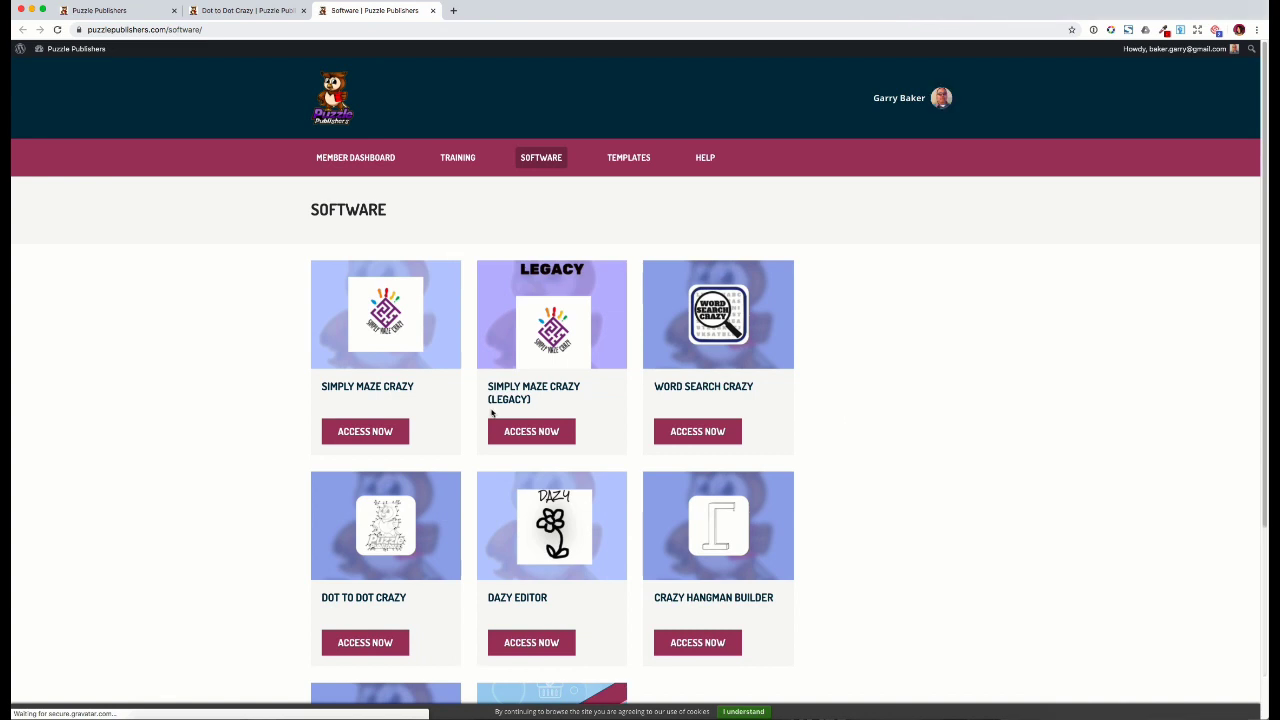
click(535, 643)
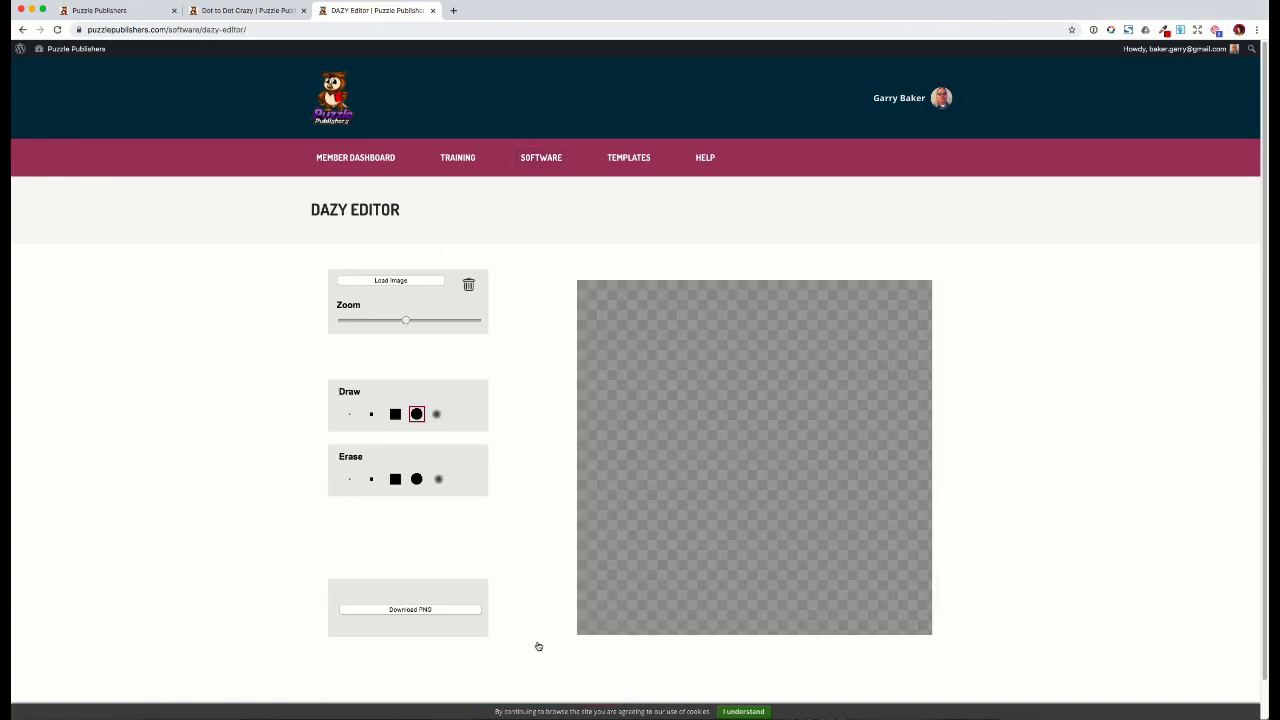
click(390, 281)
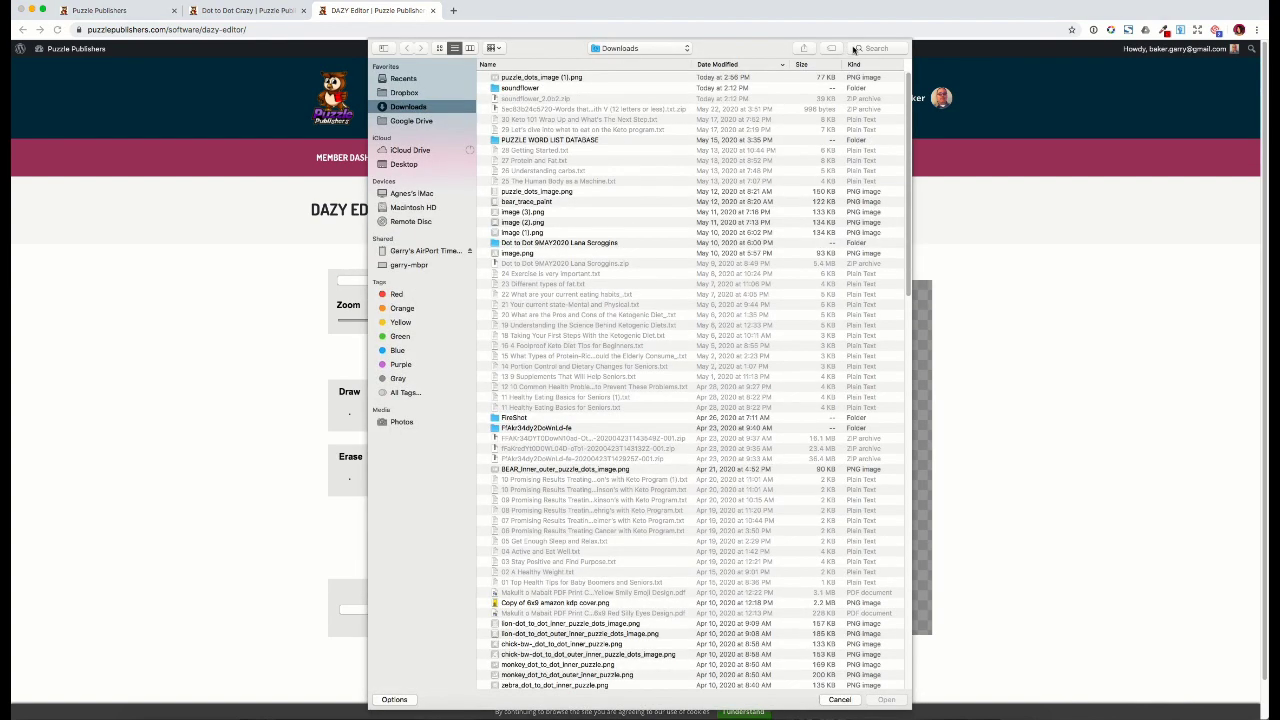
double_click(510, 133)
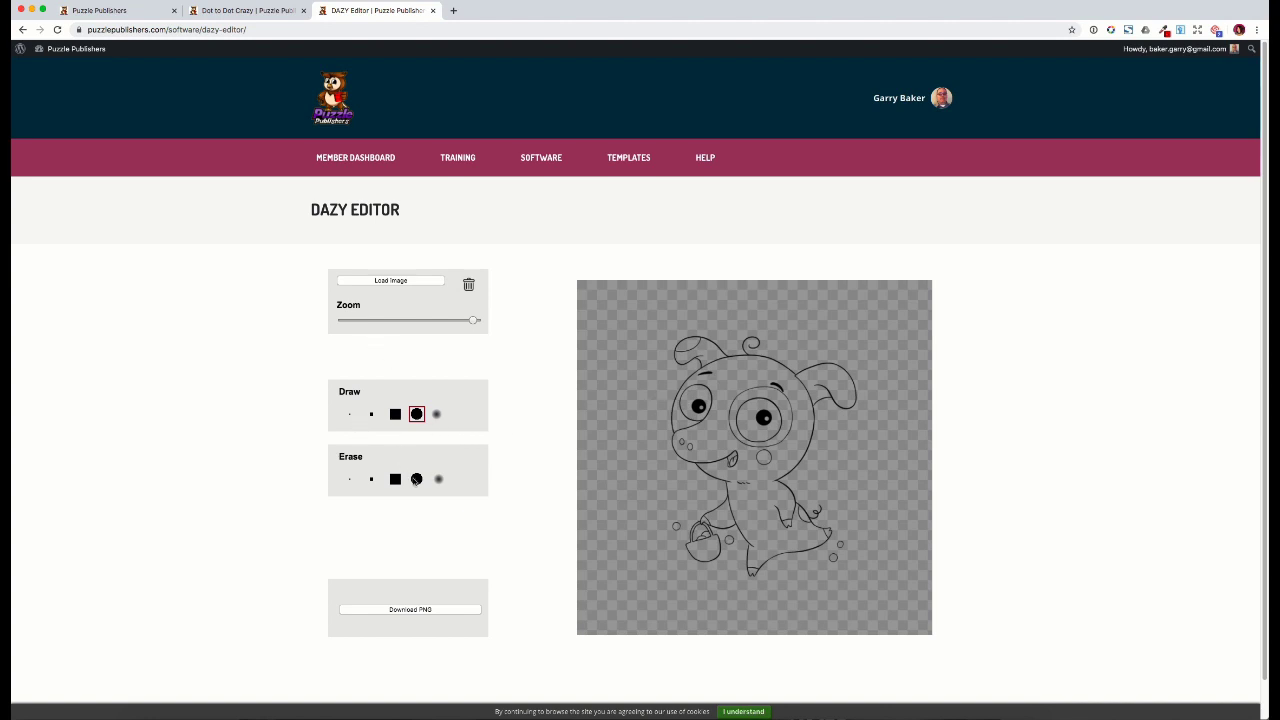
Erase the pig's head contour and lower body line with the small square eraser, and download the result as a PNG
click(371, 479)
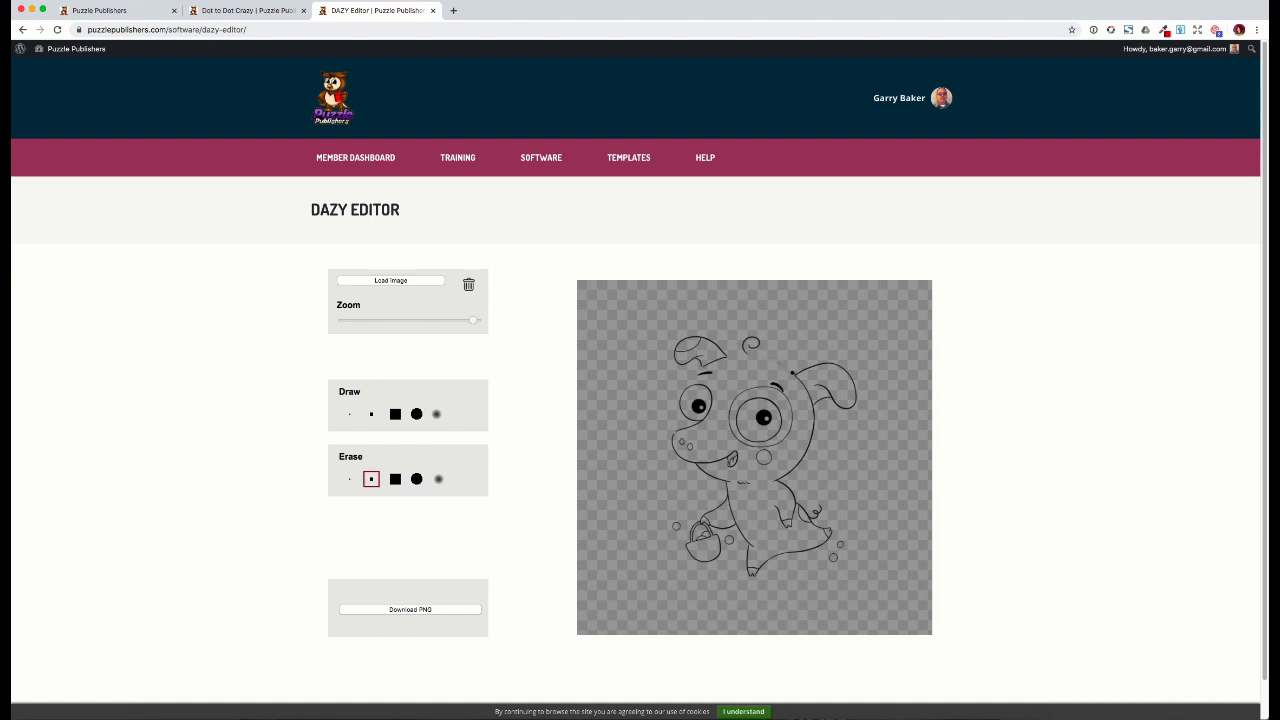
scroll(794, 376, down, 1)
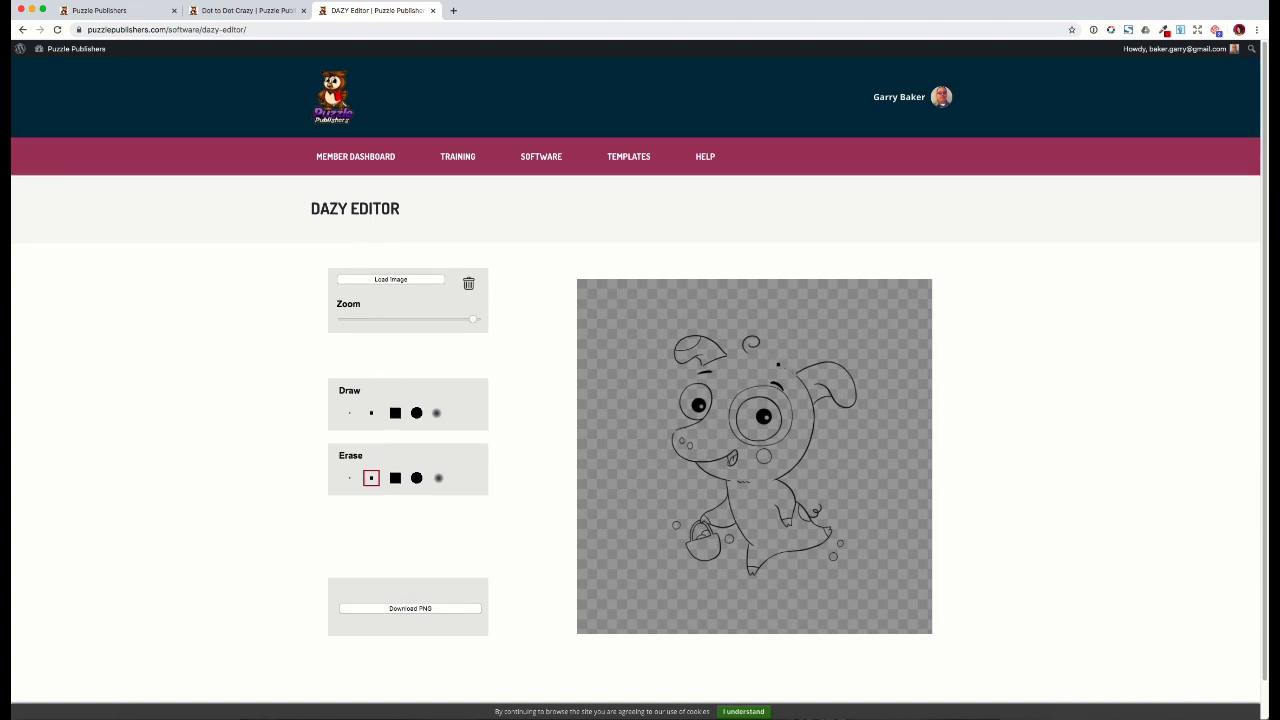
drag(812, 405, 814, 415)
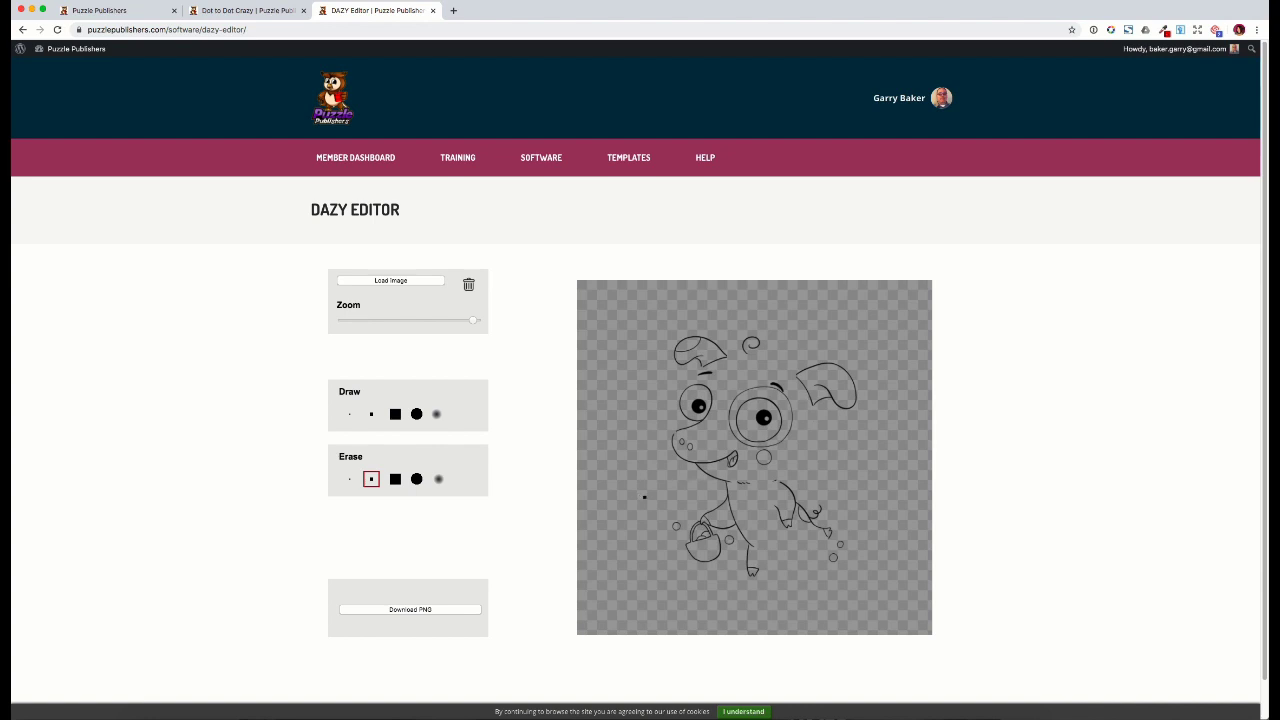
click(405, 610)
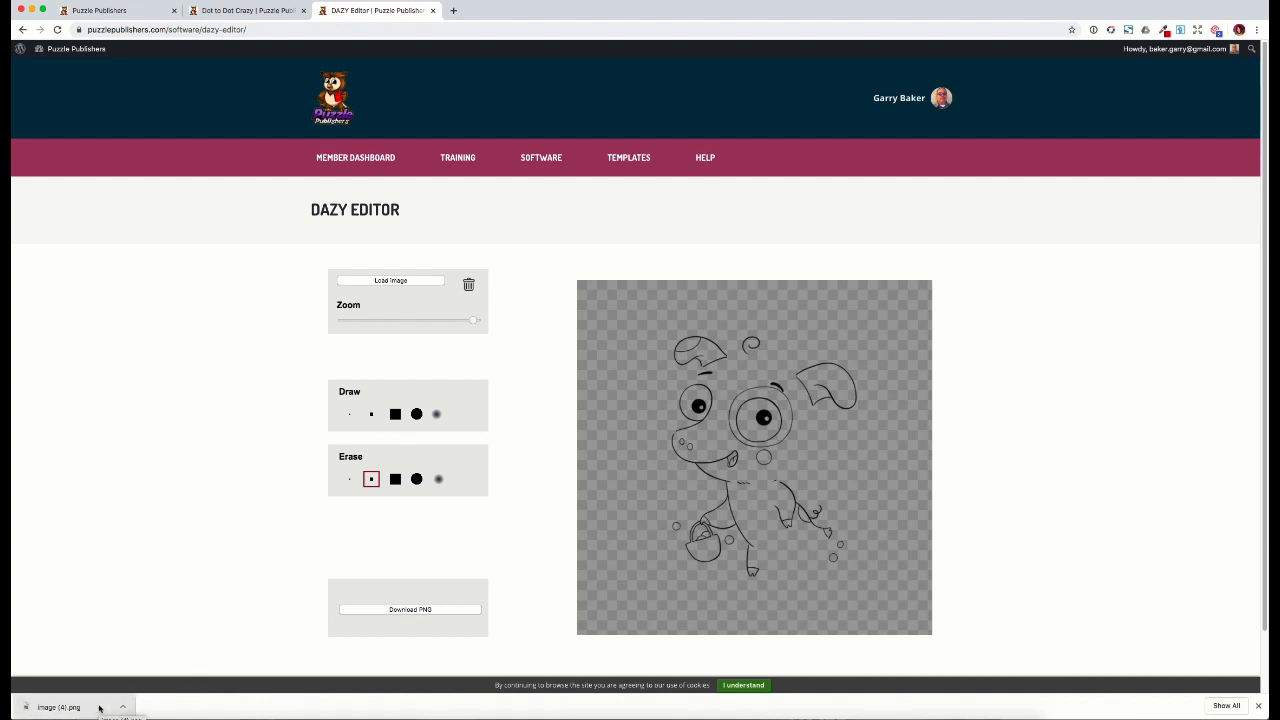
Switch to Dot to Dot Crazy, load image (4).png as the inner image and align it over the pig outline
click(271, 12)
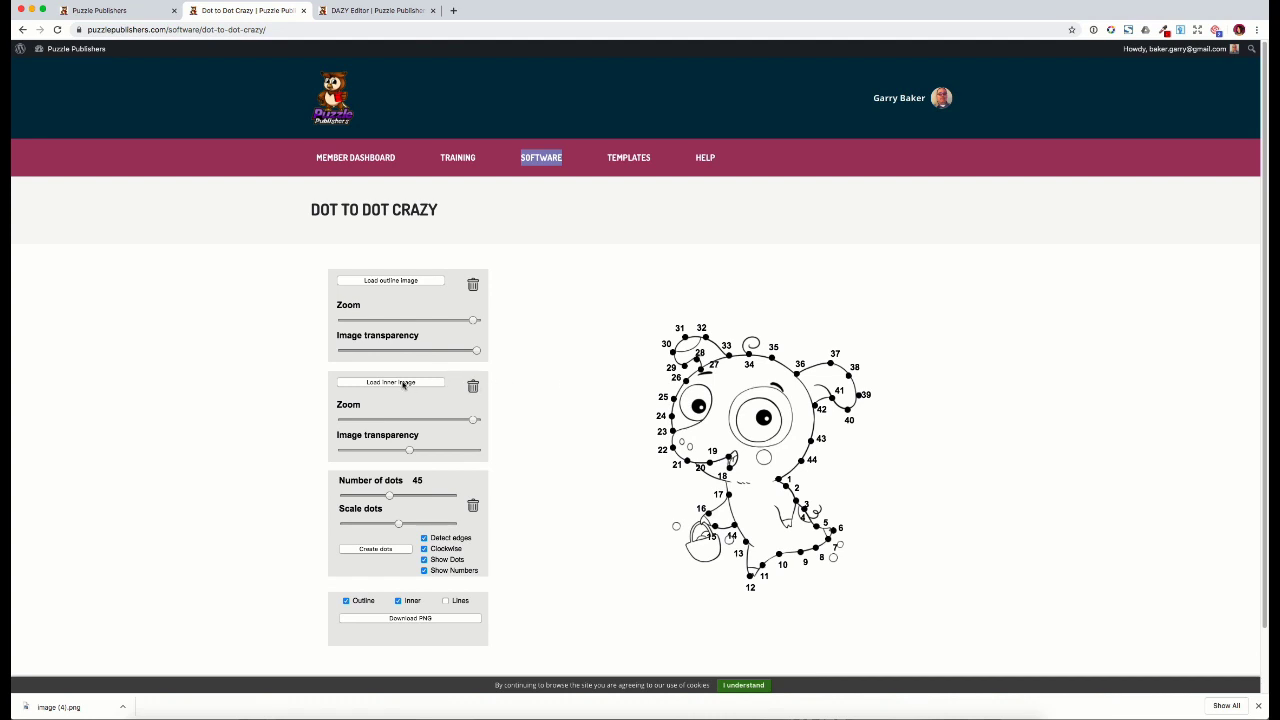
click(400, 382)
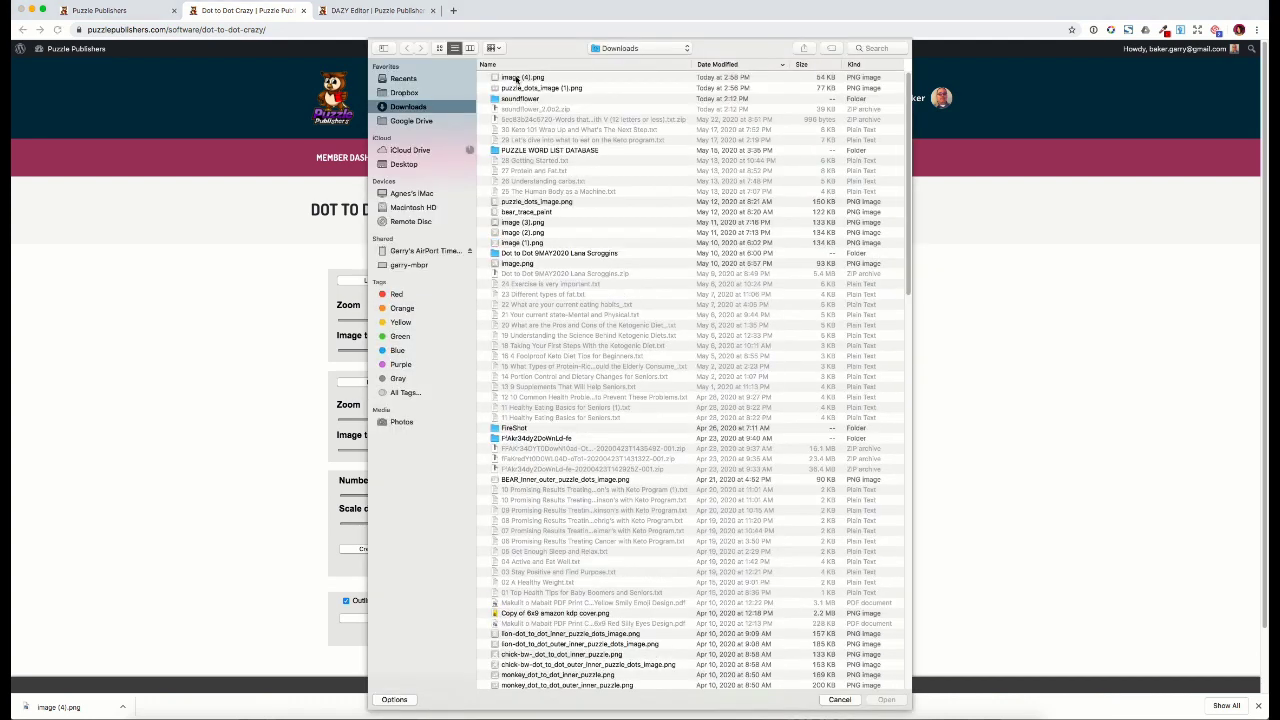
double_click(516, 79)
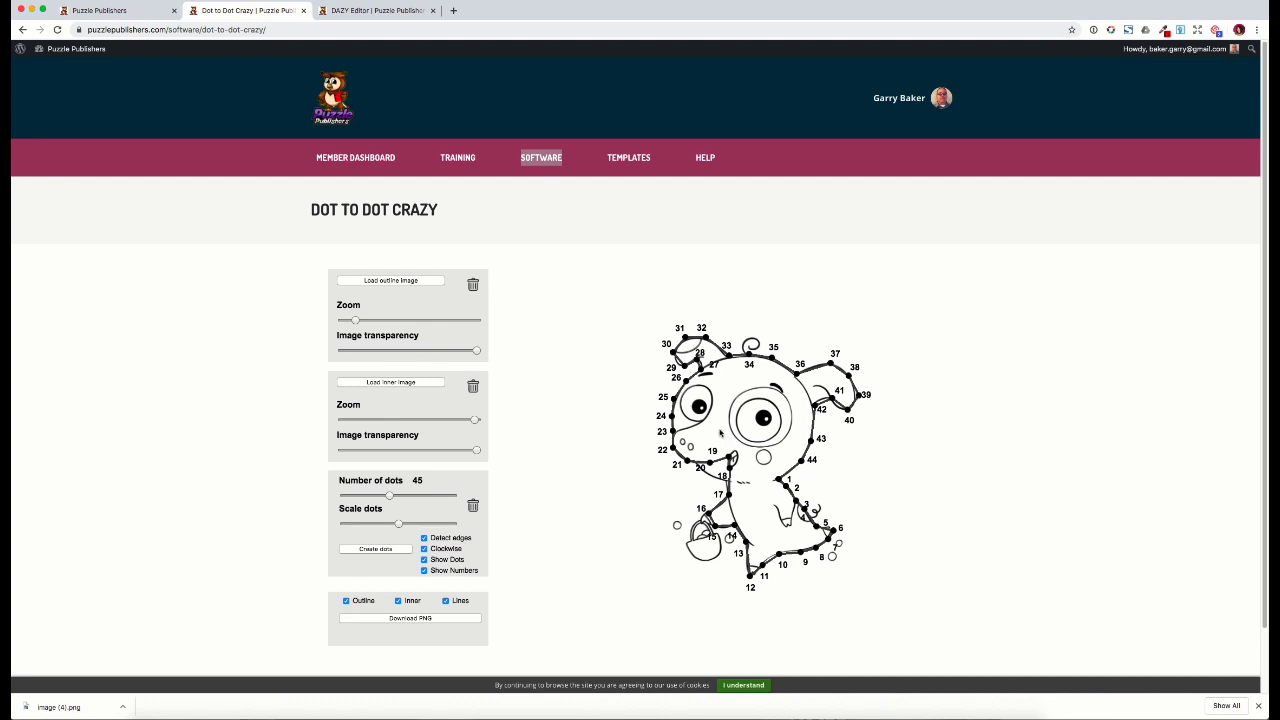
mouse_move(724, 438)
mouse_down()
mouse_move(832, 445)
mouse_move(862, 505)
mouse_move(838, 497)
mouse_up()
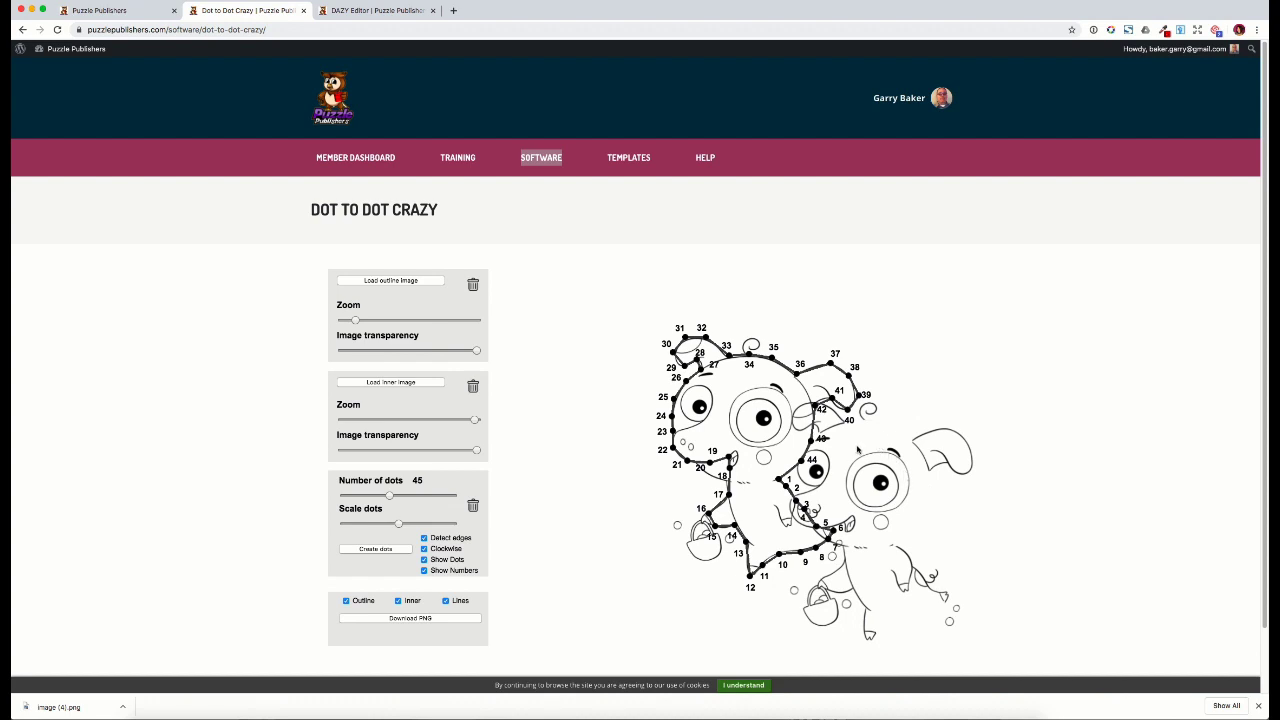
drag(857, 450, 741, 386)
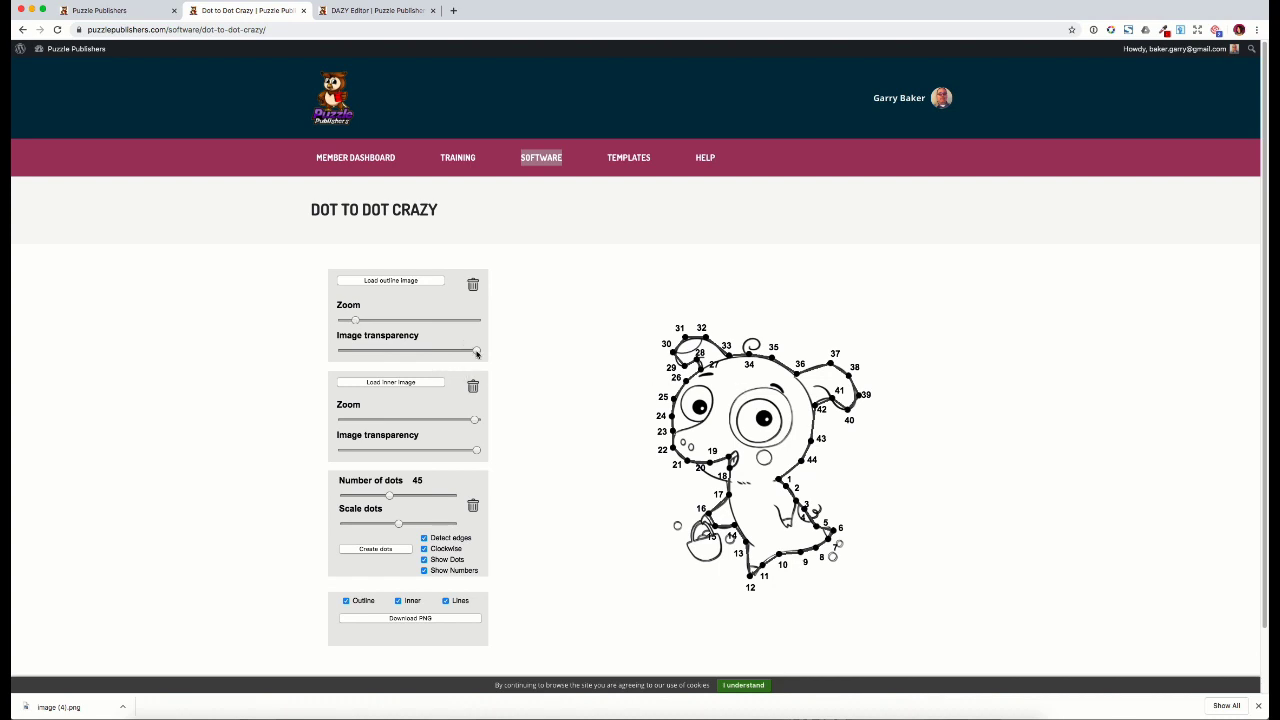
Try different opacities for the outline and inner images, leave both fully opaque and hide the connecting lines
drag(476, 352, 451, 352)
mouse_move(416, 352)
mouse_down()
mouse_move(360, 352)
mouse_move(476, 352)
mouse_up()
drag(477, 452, 367, 450)
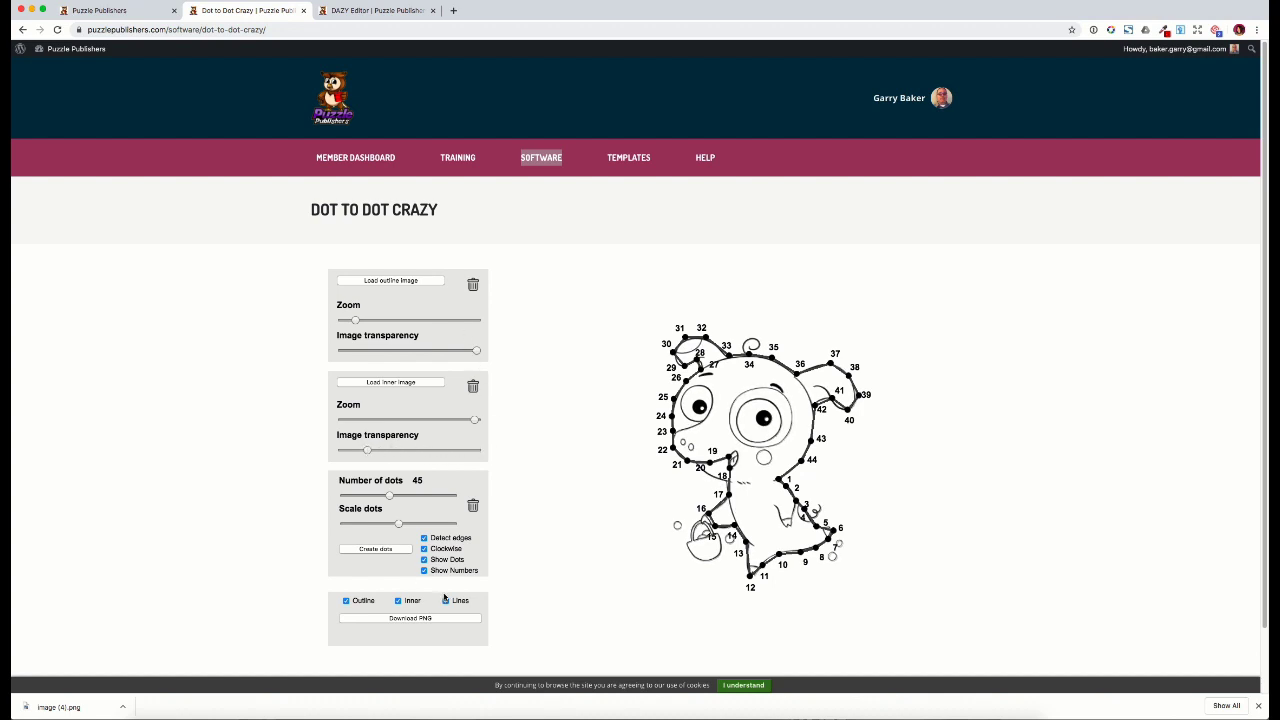
click(446, 601)
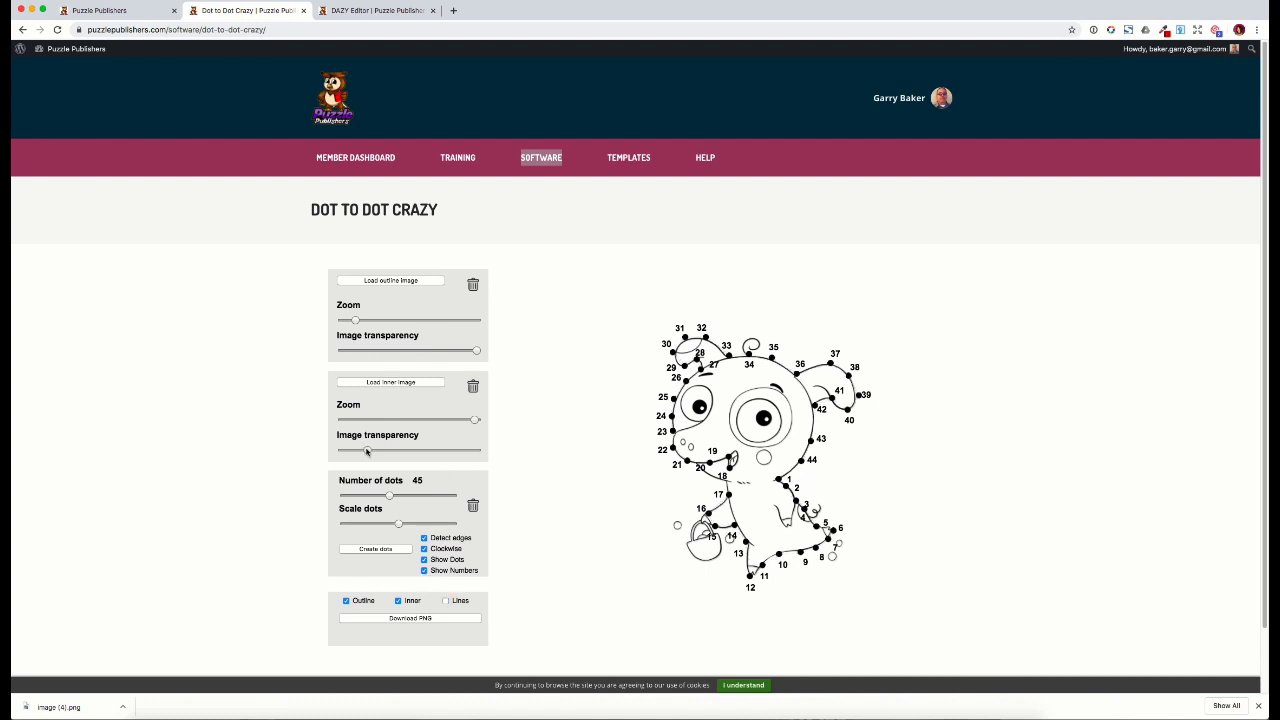
drag(366, 450, 483, 448)
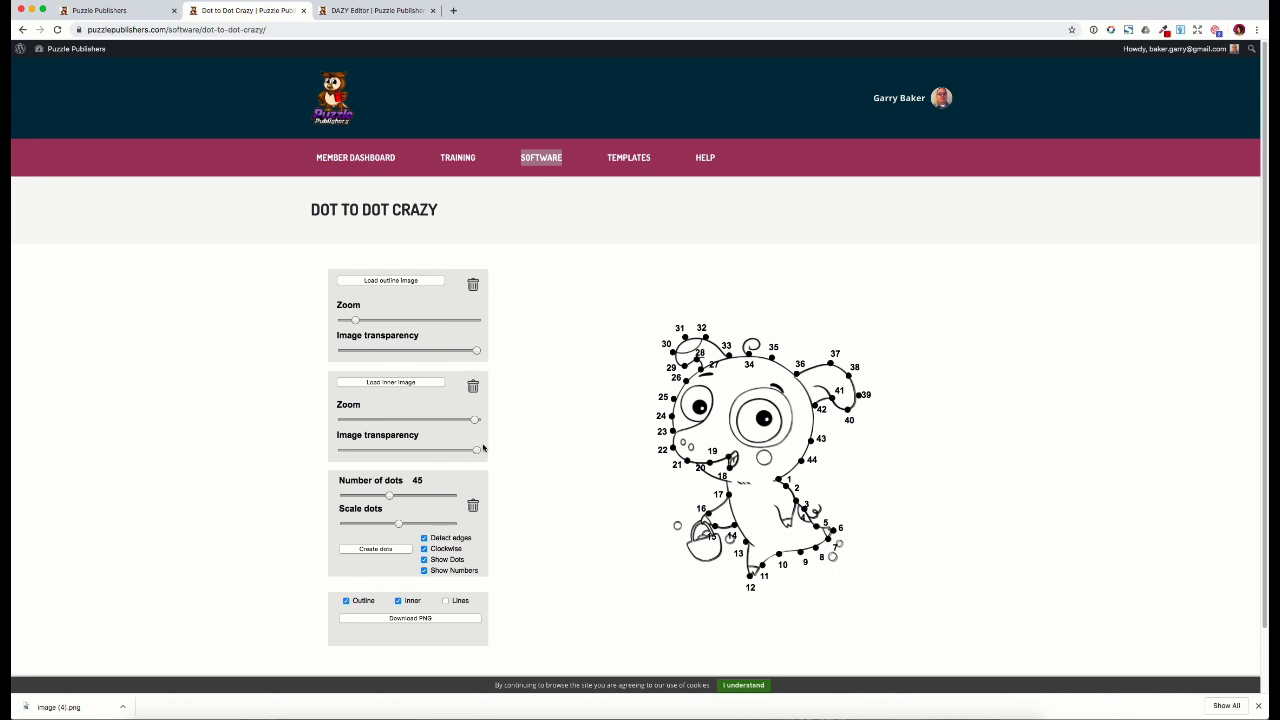
Fade the outline image out completely and exclude it from the output, keeping the inner image included
drag(477, 351, 350, 353)
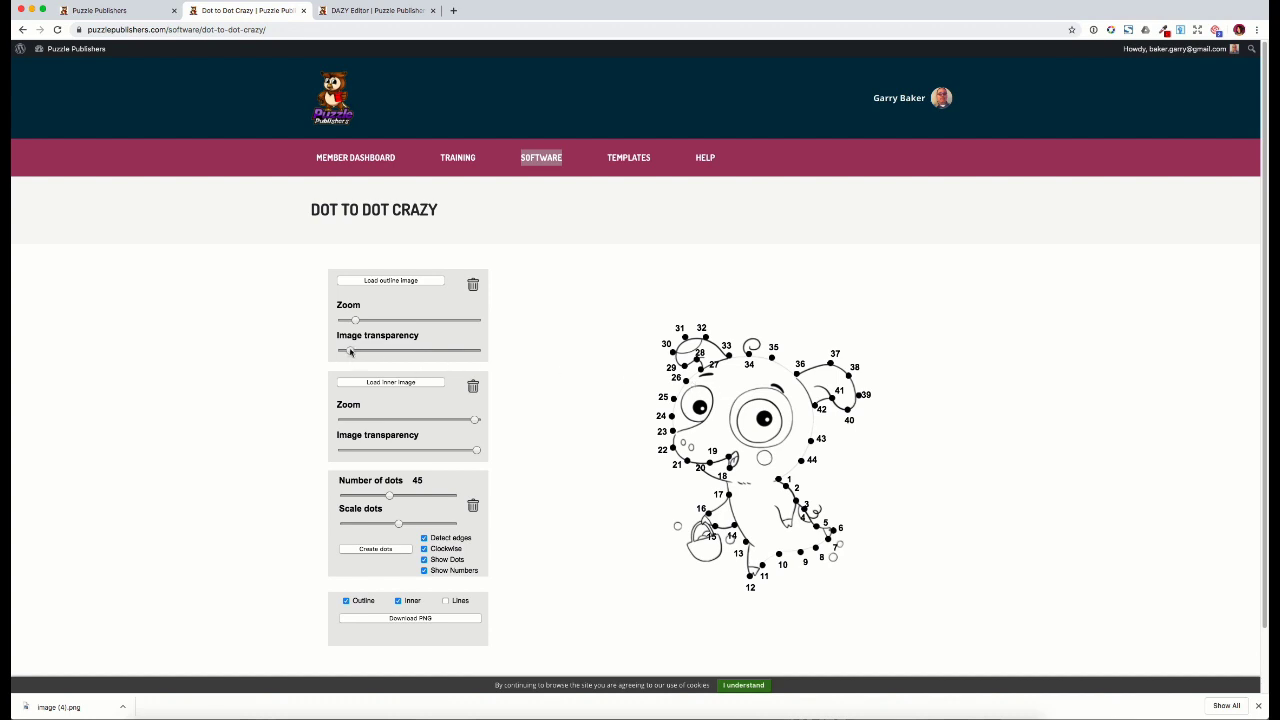
drag(350, 352, 479, 351)
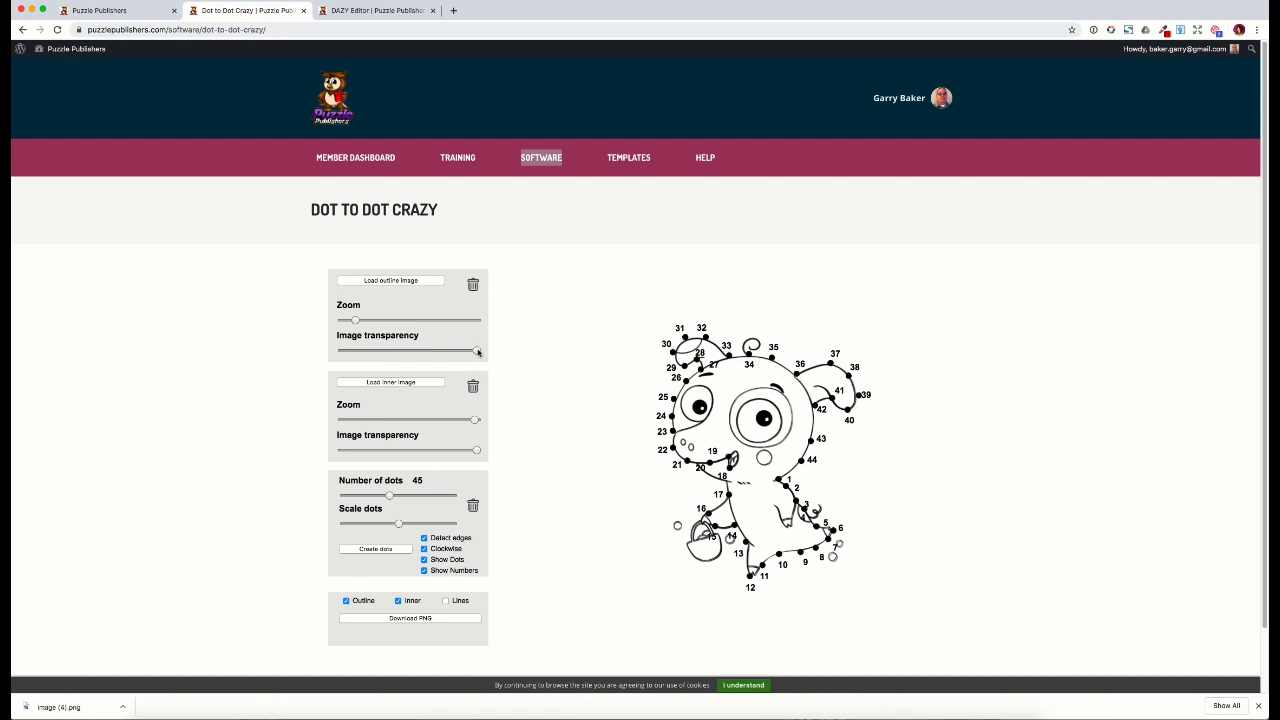
drag(476, 350, 340, 352)
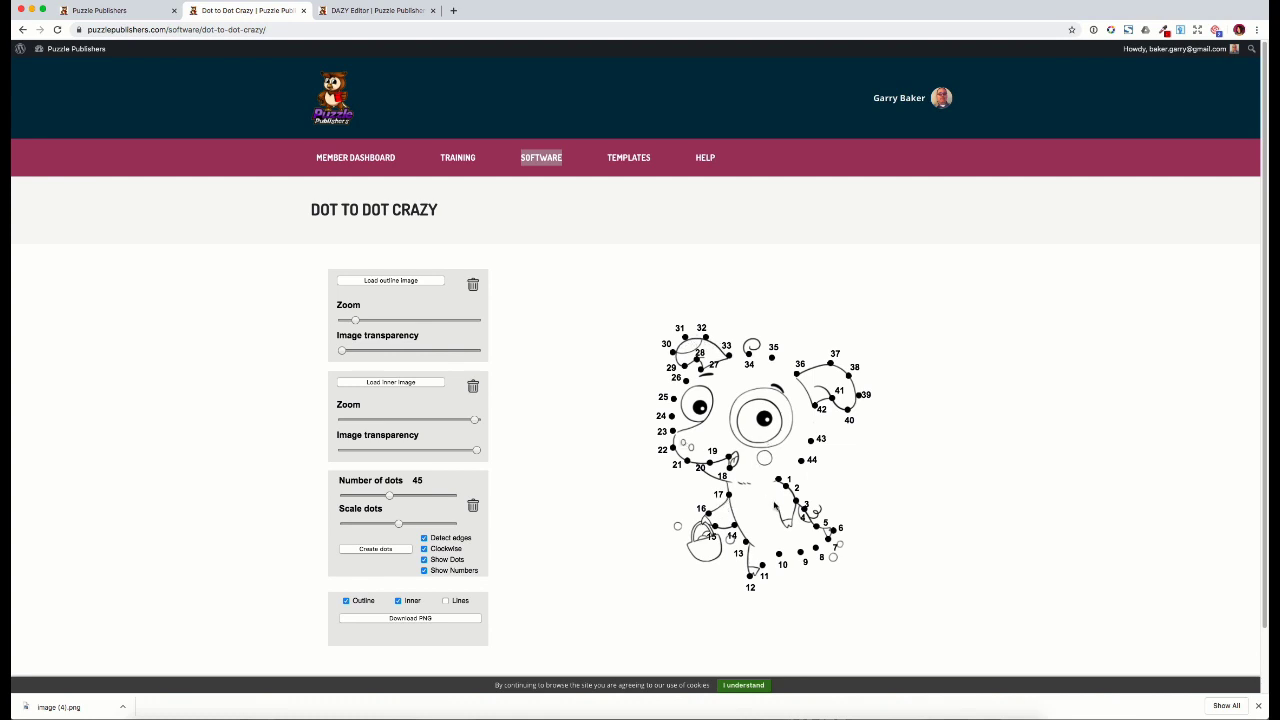
click(399, 601)
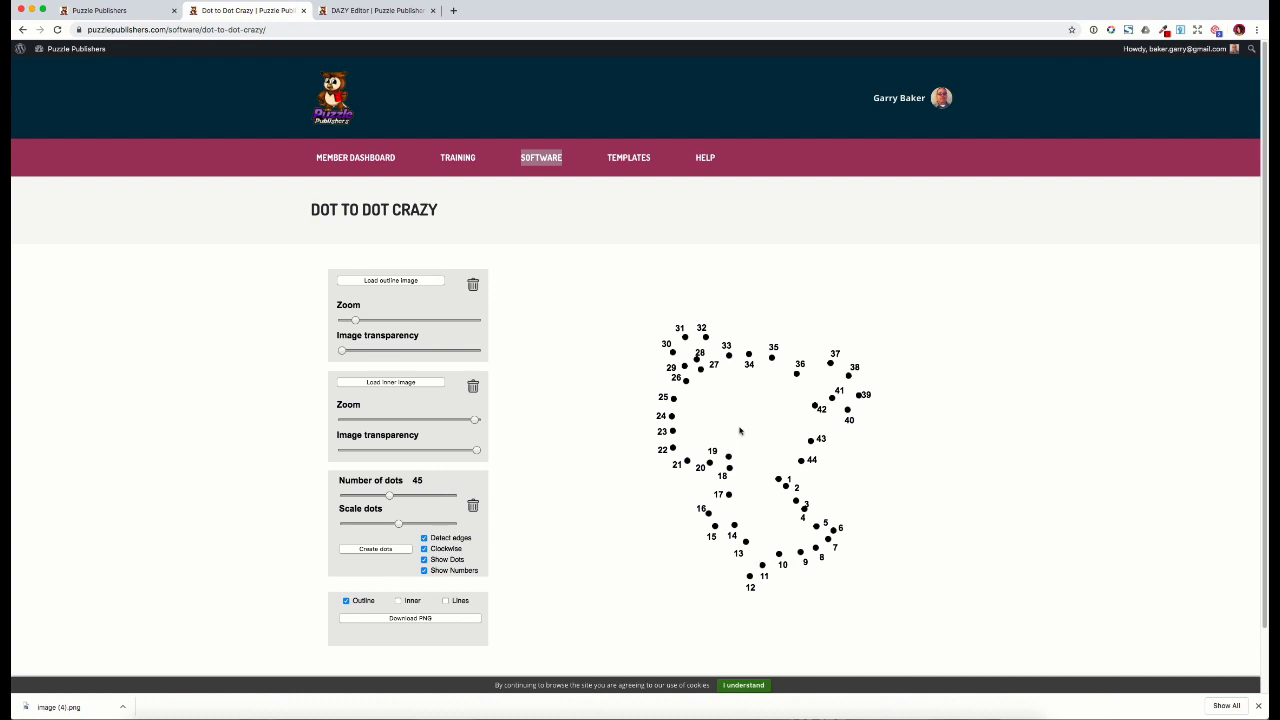
click(399, 601)
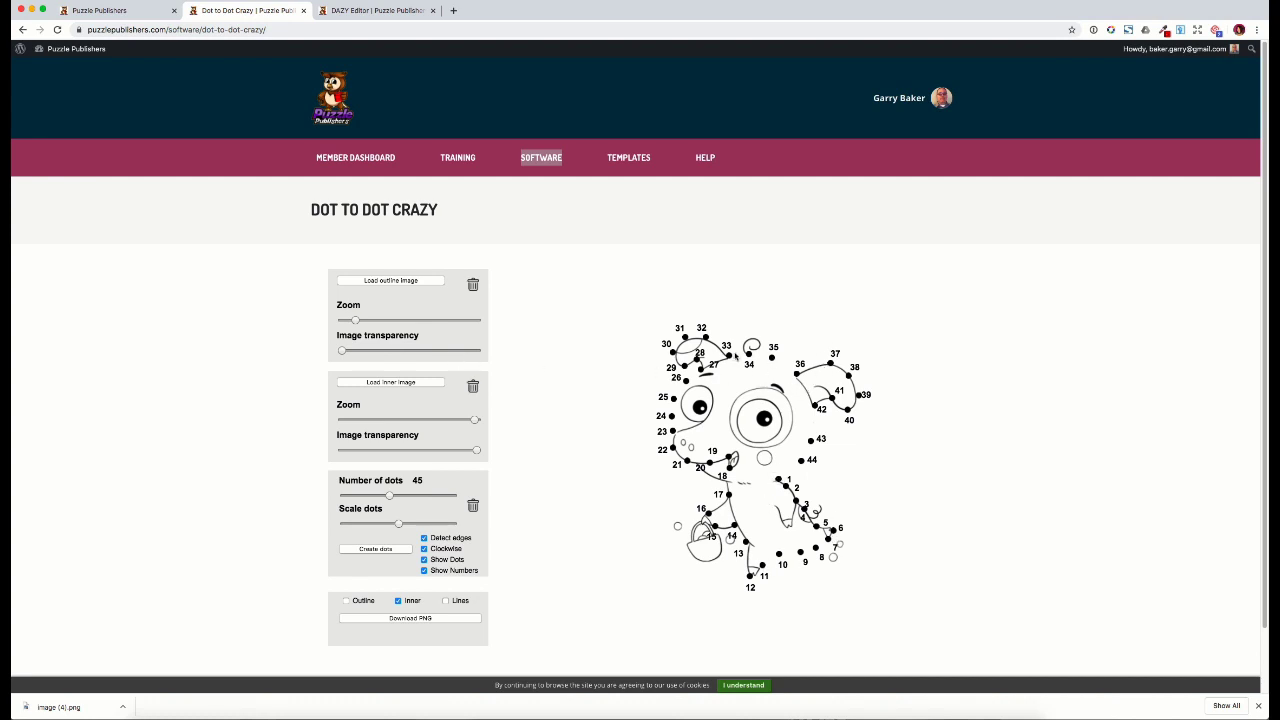
Download the puzzle as a PNG and open puzzle_dots.png to check it
click(414, 619)
click(123, 710)
click(145, 666)
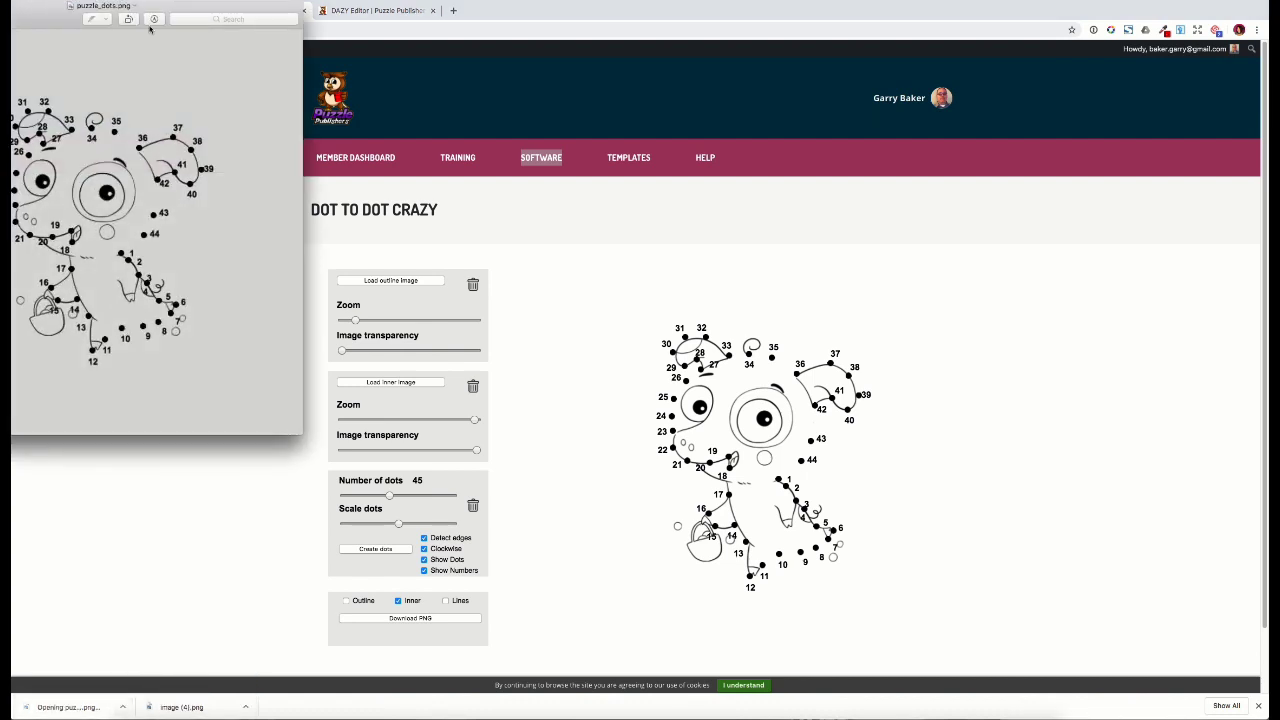
drag(45, 12, 200, 97)
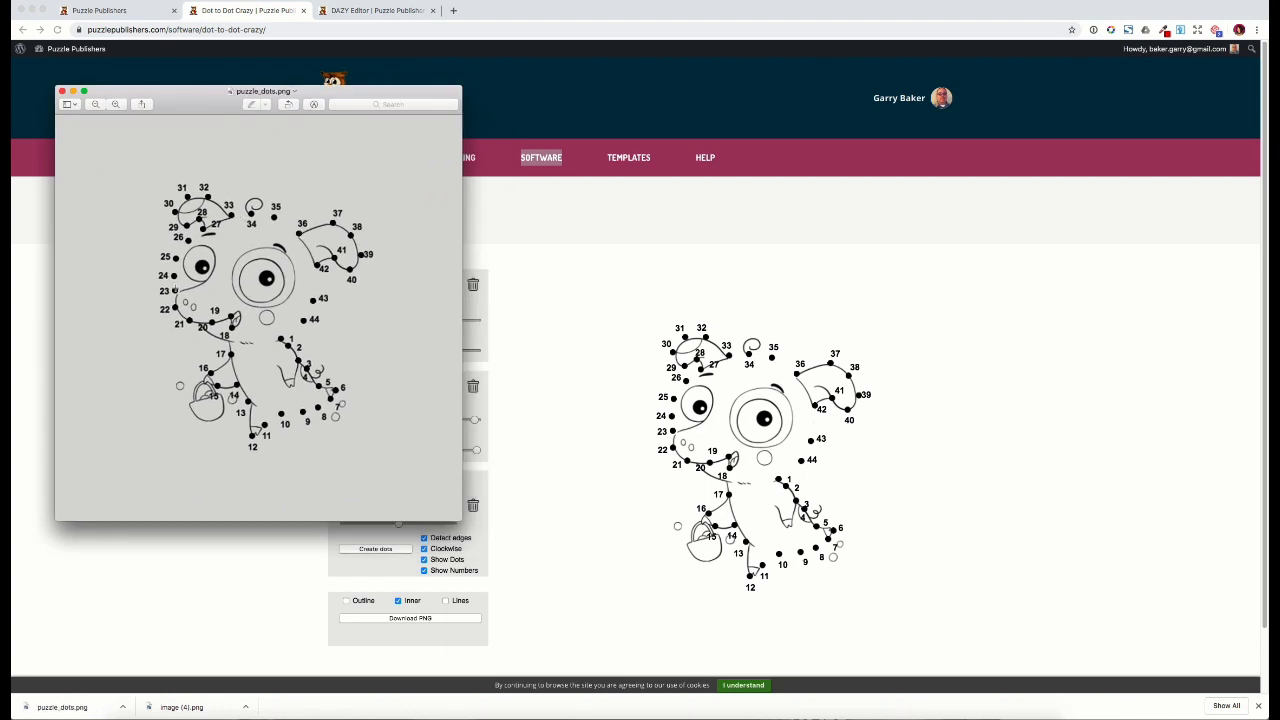
Compare puzzle_dots.png side by side with puzzle_dots_image (1).png, and return to the dot-to-dot page
drag(581, 530, 581, 526)
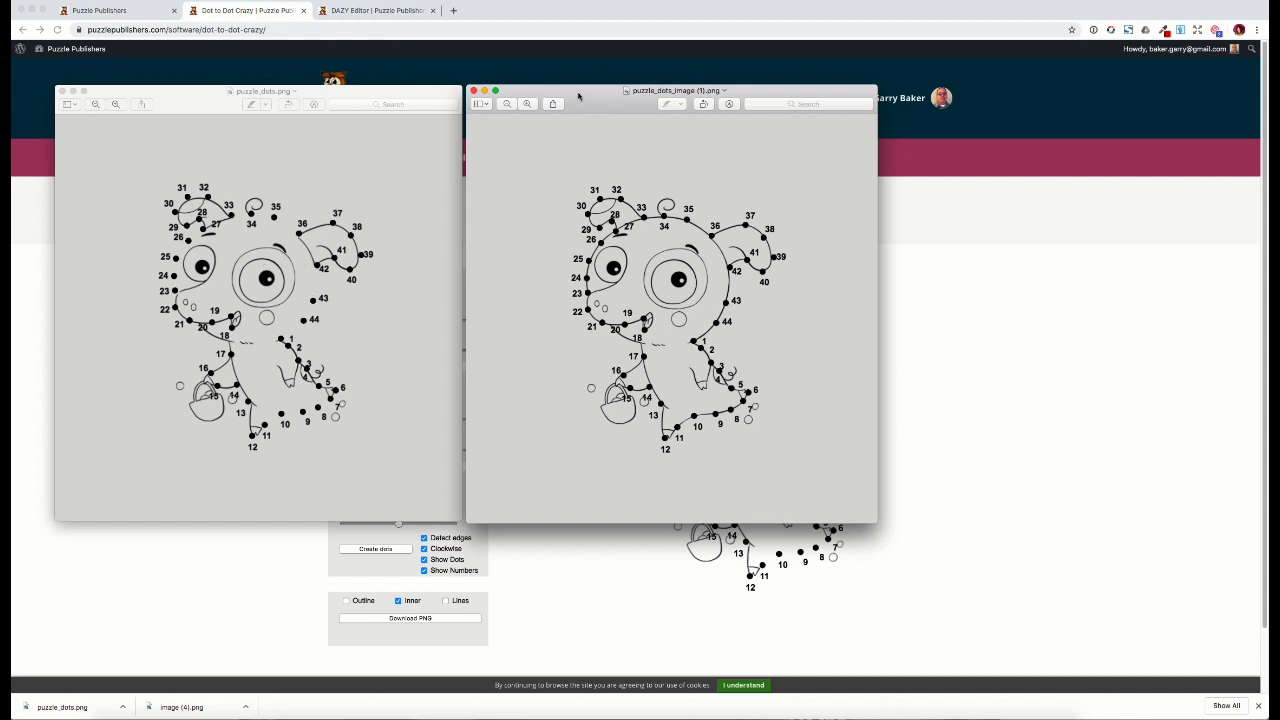
drag(580, 104, 900, 99)
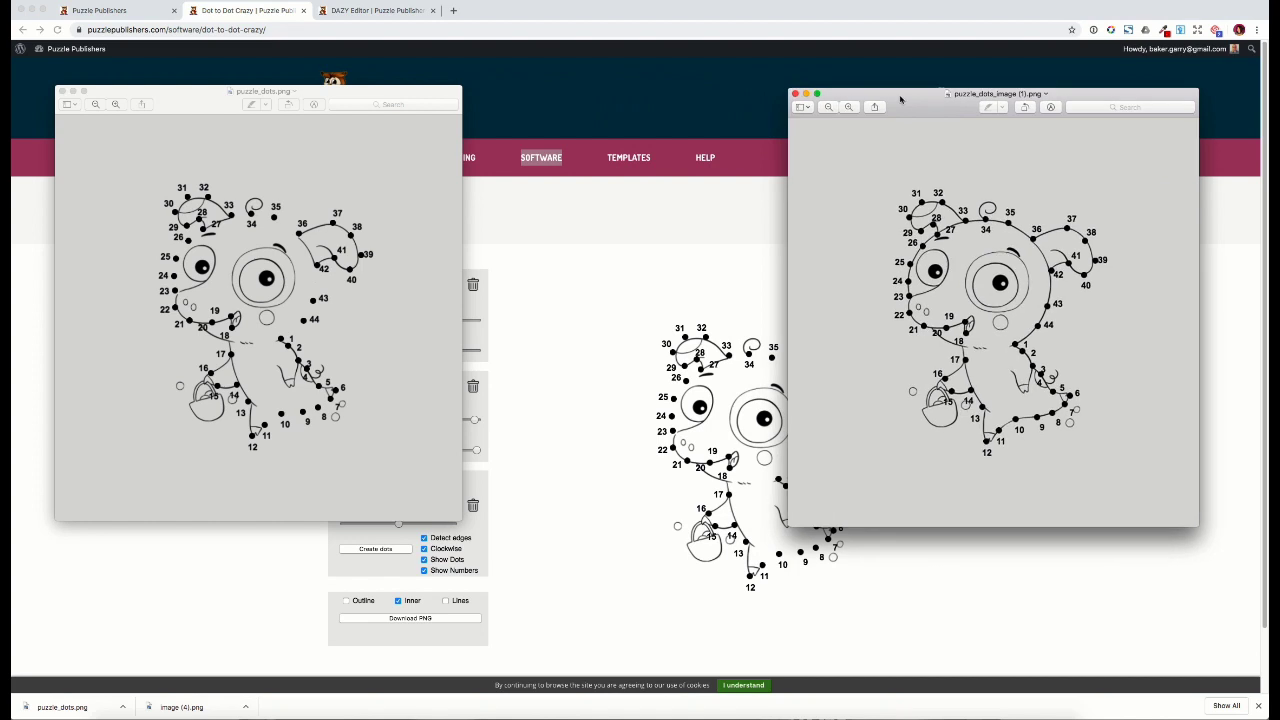
drag(349, 91, 338, 91)
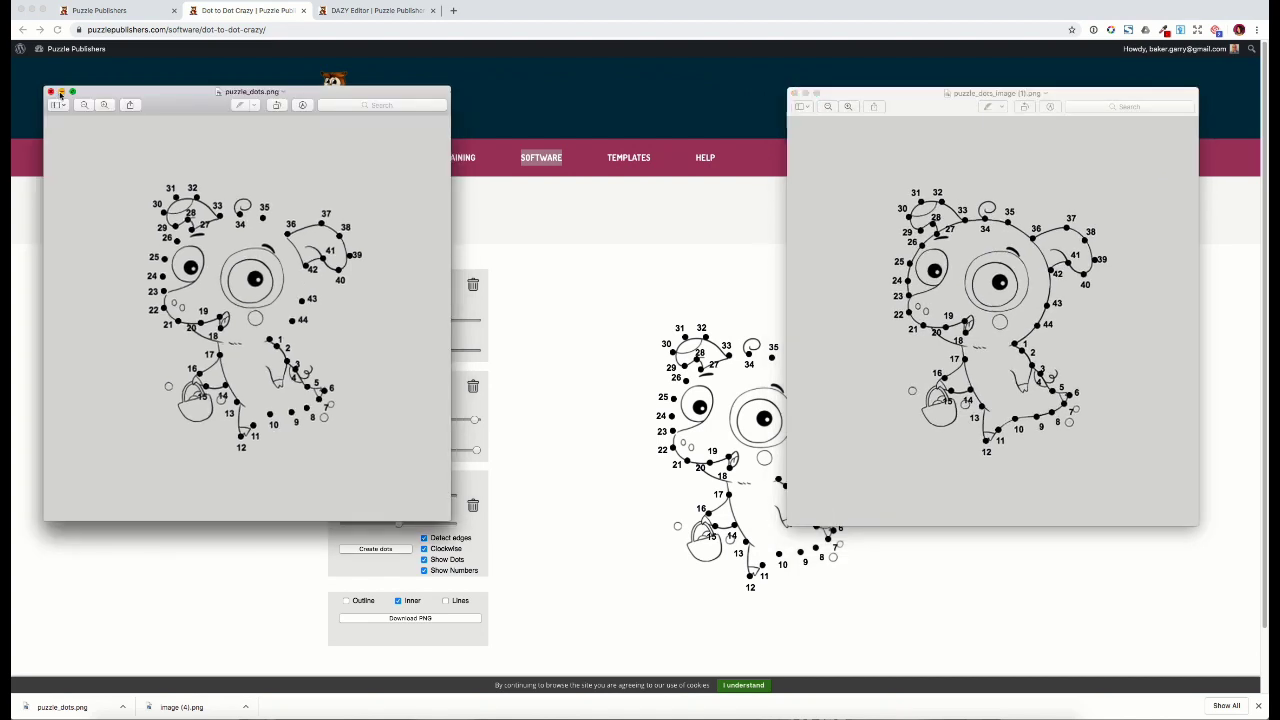
click(488, 247)
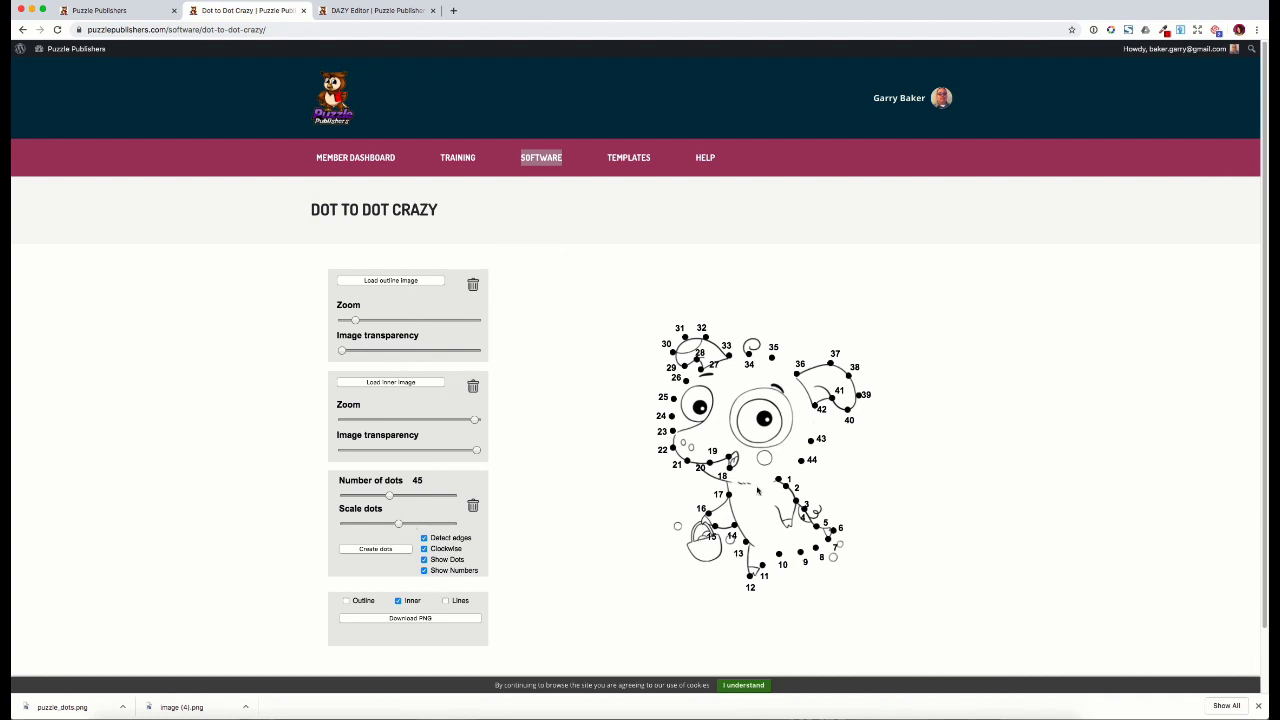
Review the erased pig image in DAZY Editor, and bring both downloaded puzzle previews back side by side
click(356, 10)
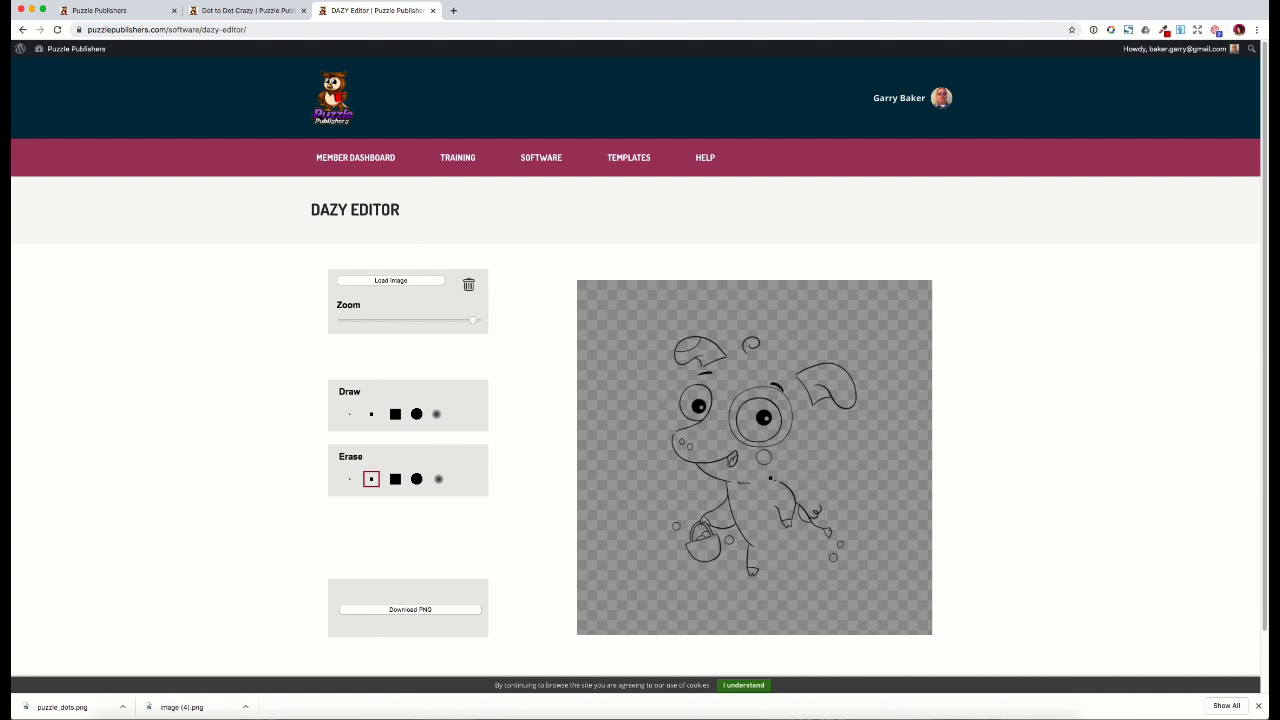
click(240, 10)
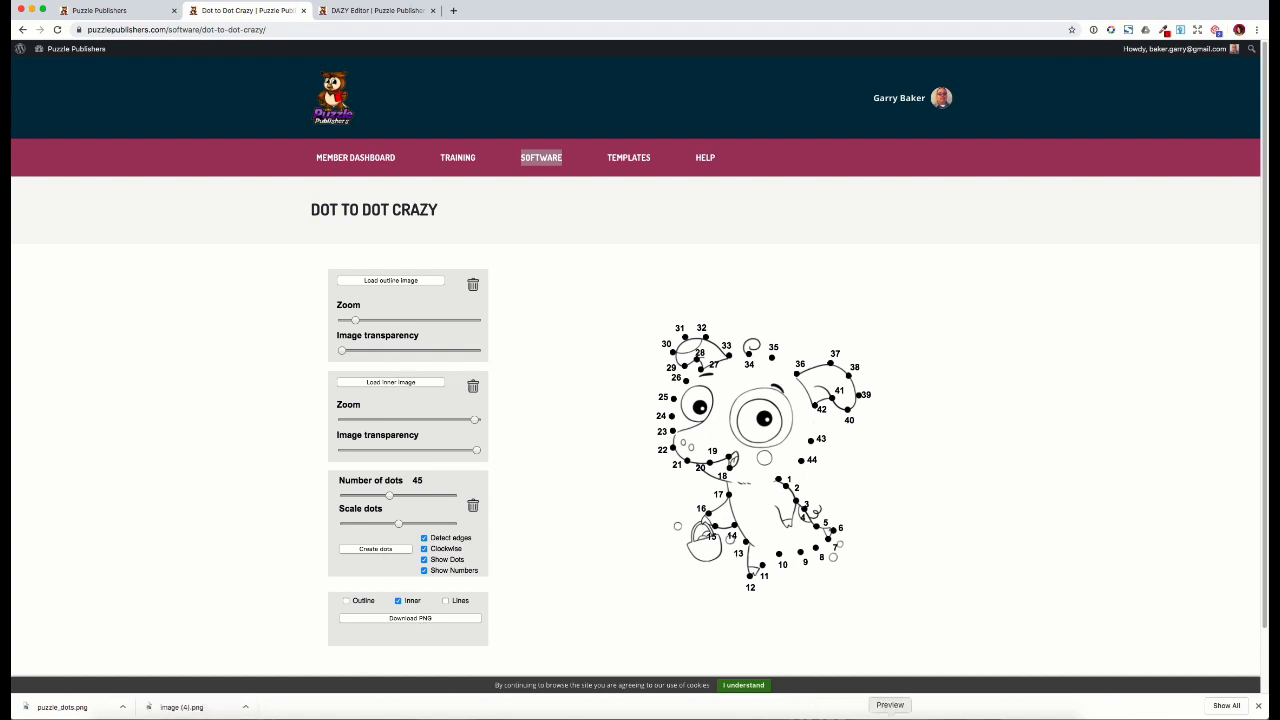
click(890, 716)
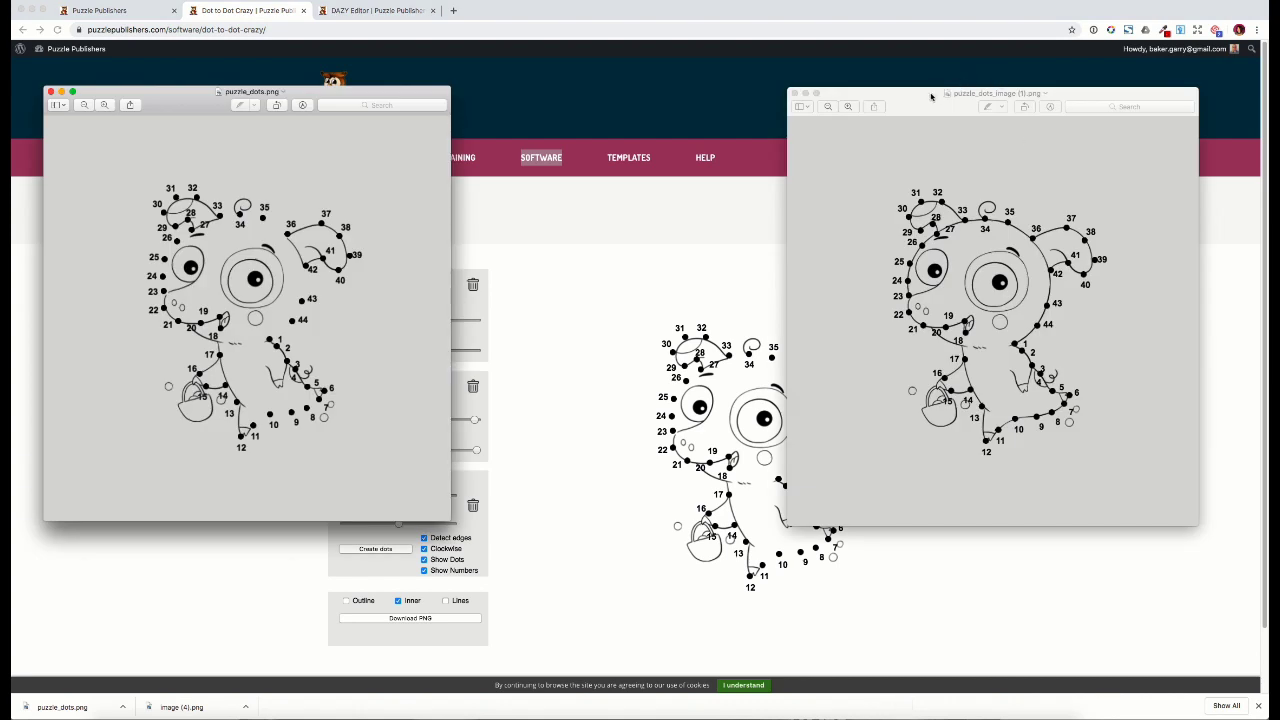
drag(931, 96, 600, 95)
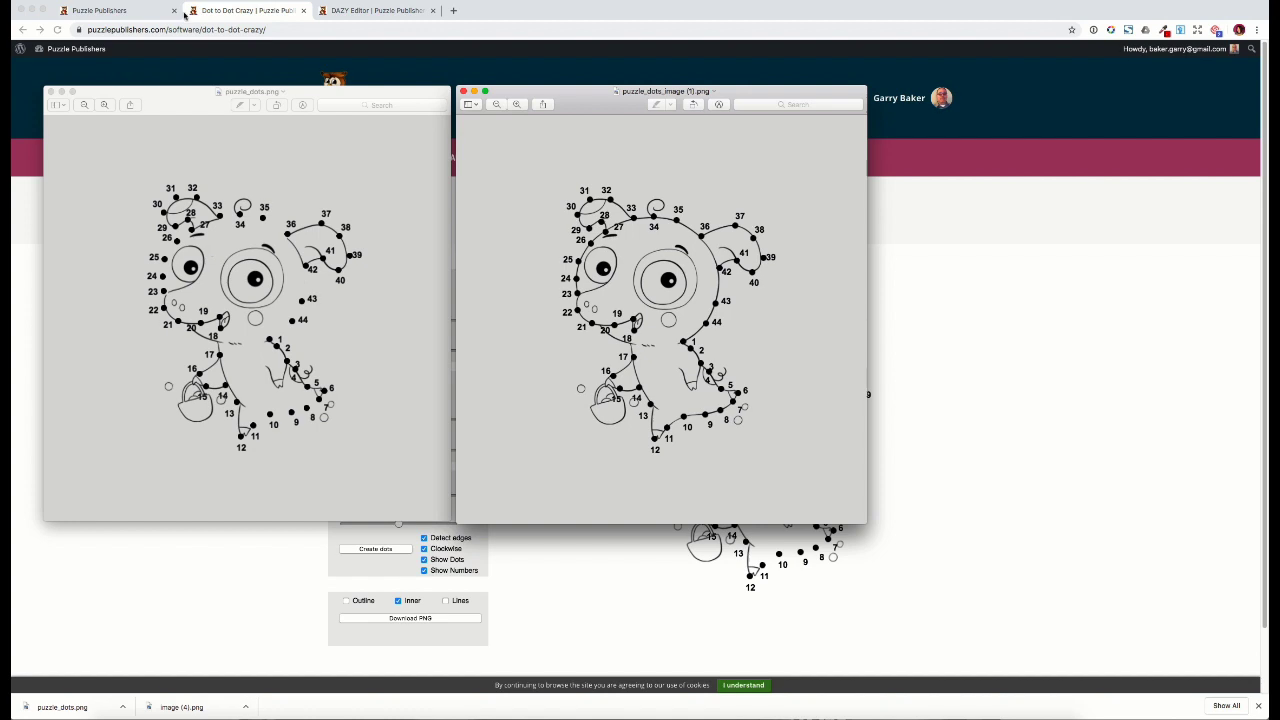
Switch to the Puzzle Publishers home page and view the beginning of its sales page
click(136, 12)
scroll(510, 255, up, 10)
scroll(510, 255, up, 2)
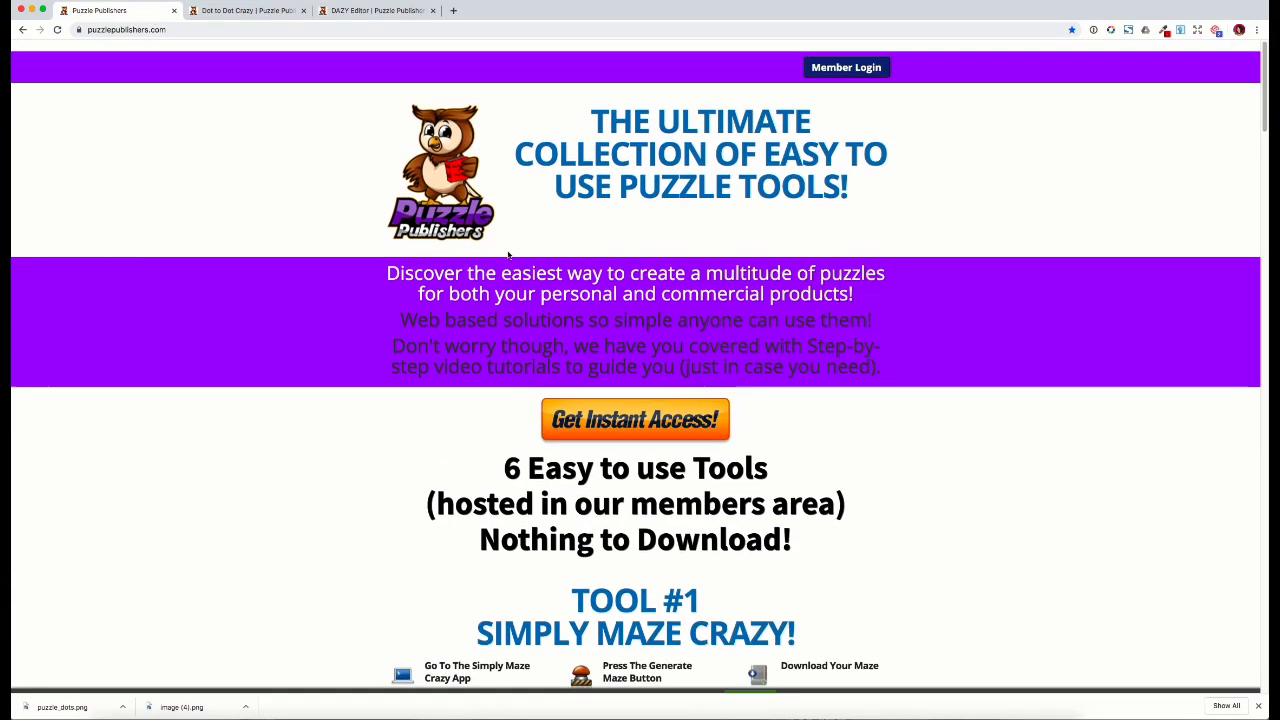